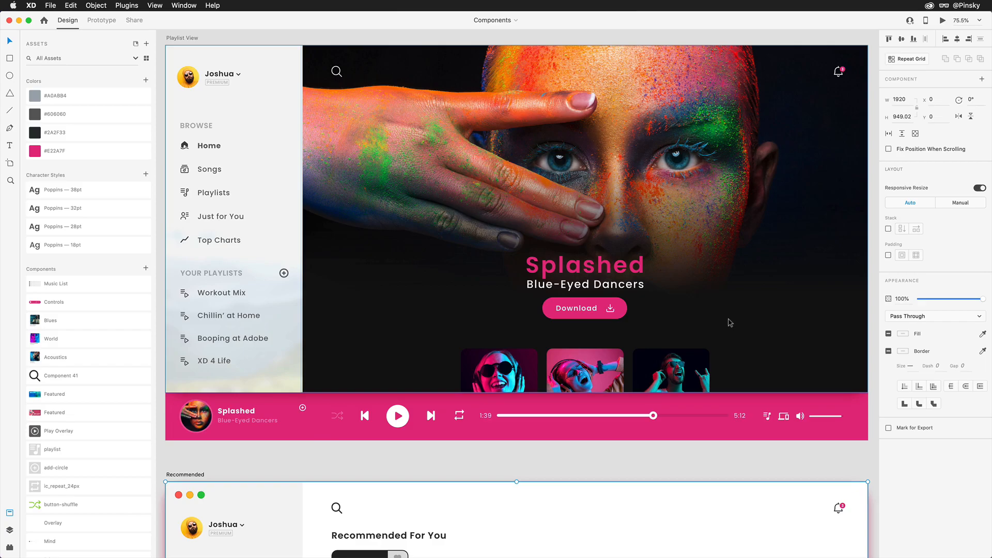
# Make a component from the Download button's pink background, text label and download icon below the Blue-Eyed Dancers text.
pyautogui.scroll(5, 678, 310)
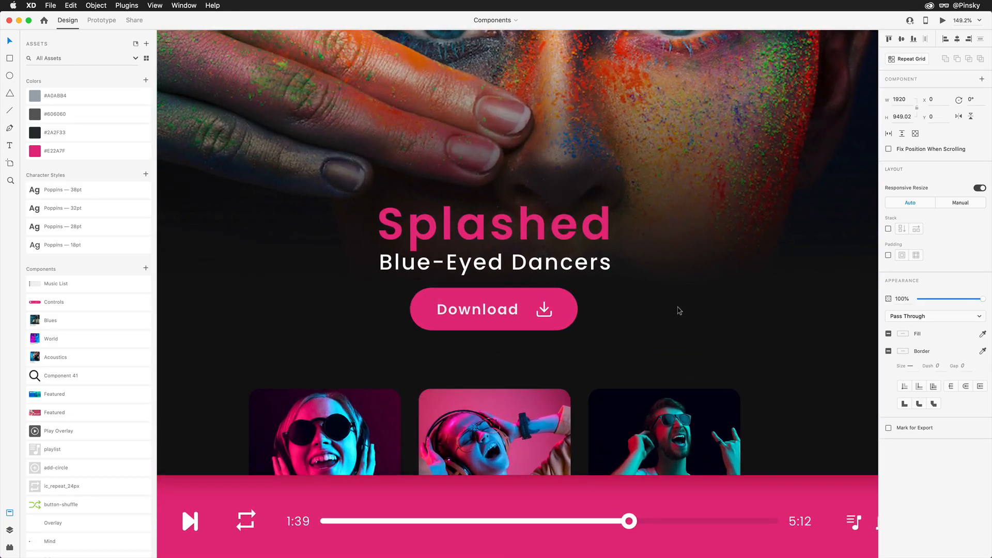
pyautogui.click(526, 297)
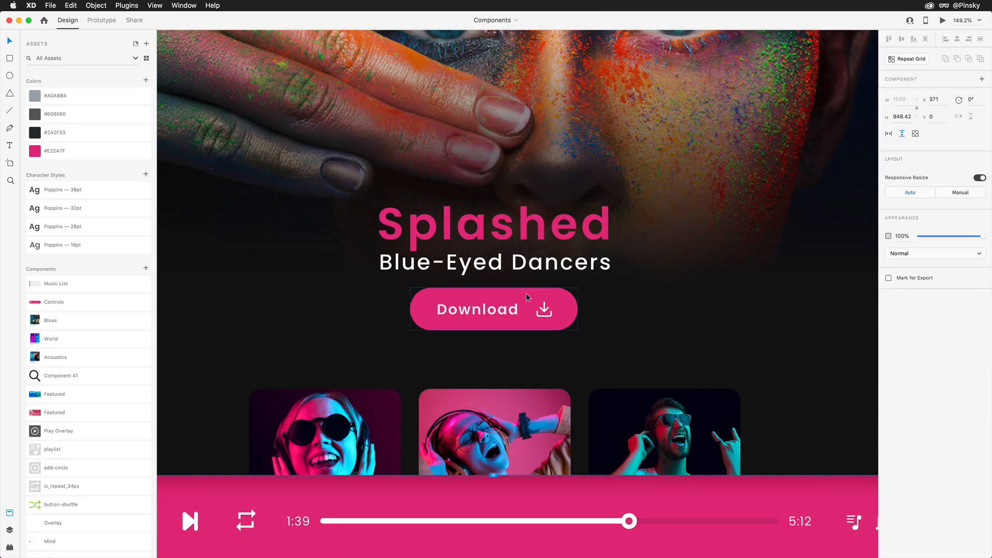
pyautogui.doubleClick(526, 296)
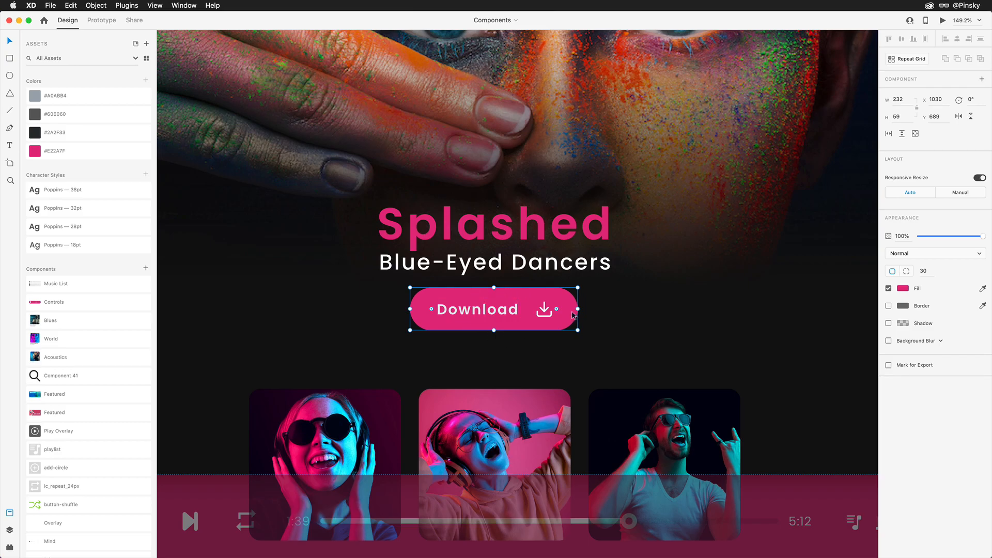
pyautogui.keyDown('shift'); pyautogui.click(509, 310); pyautogui.keyUp('shift')
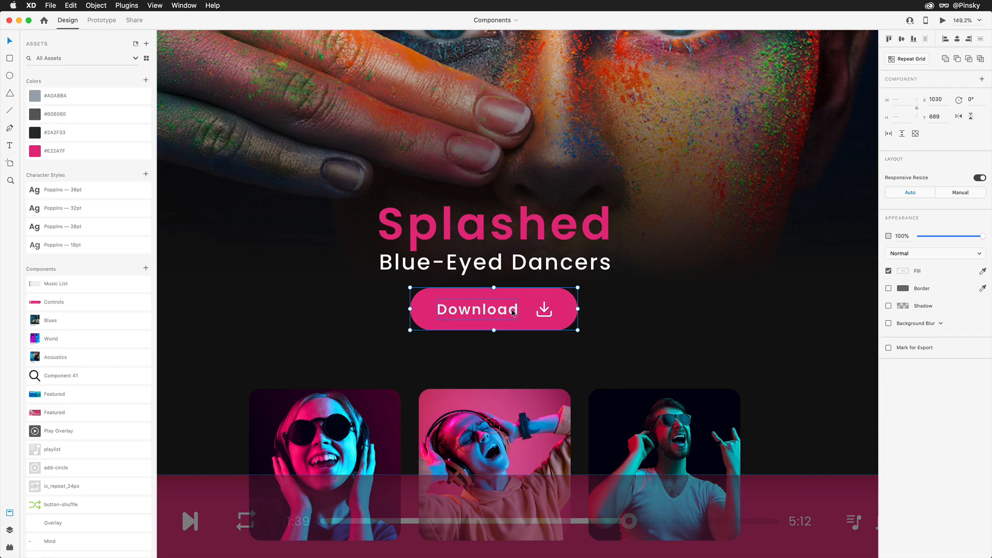
pyautogui.keyDown('shift'); pyautogui.click(543, 310); pyautogui.keyUp('shift')
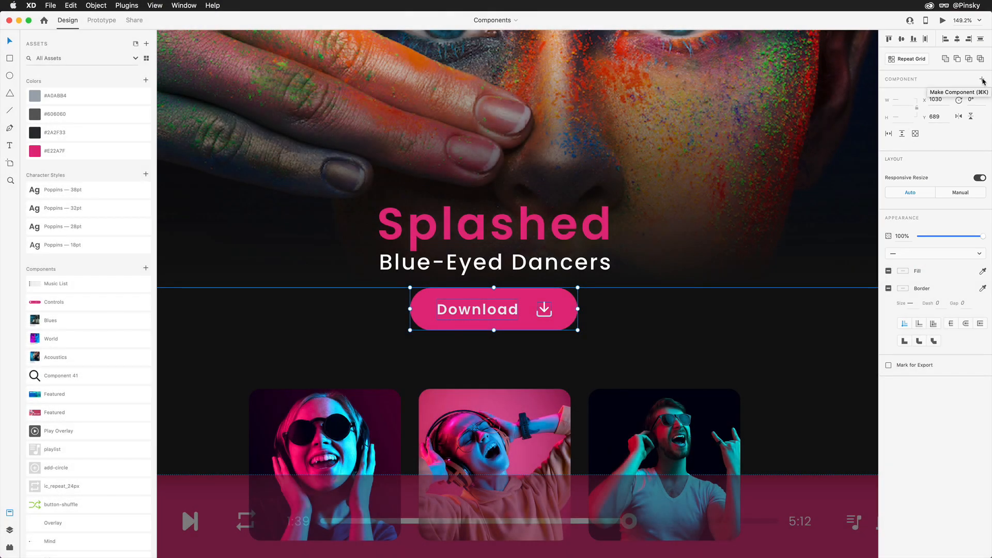
pyautogui.click(983, 80)
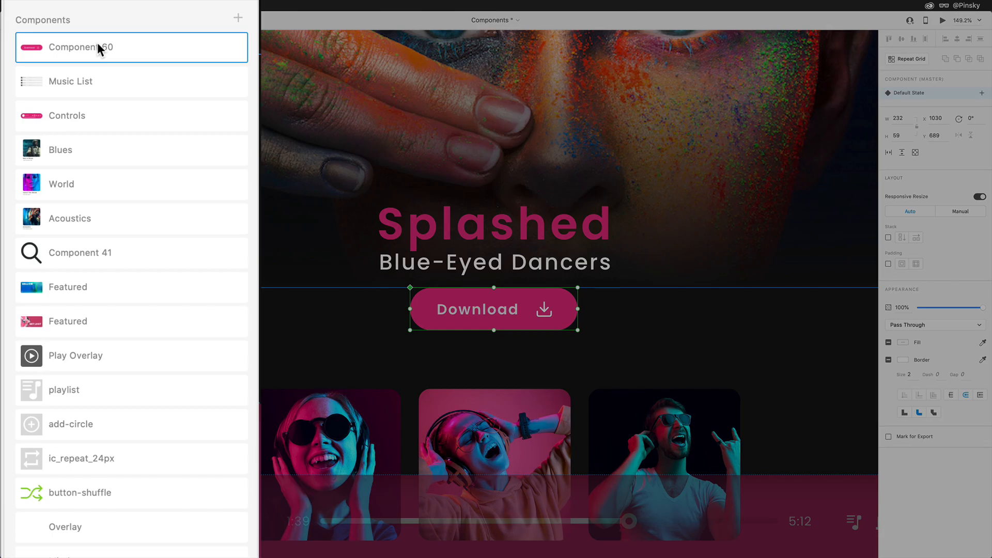
# Rename the new component "Button" and place it below Music List in the component list.
pyautogui.doubleClick(92, 279)
pyautogui.write('Button')
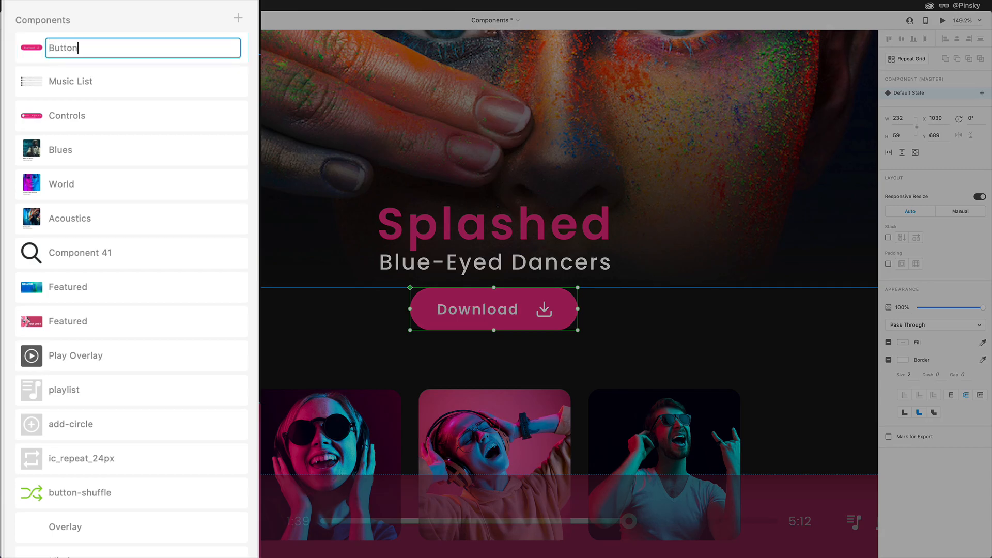
pyautogui.press('Return')
pyautogui.moveTo(88, 48); pyautogui.dragTo(88, 95)
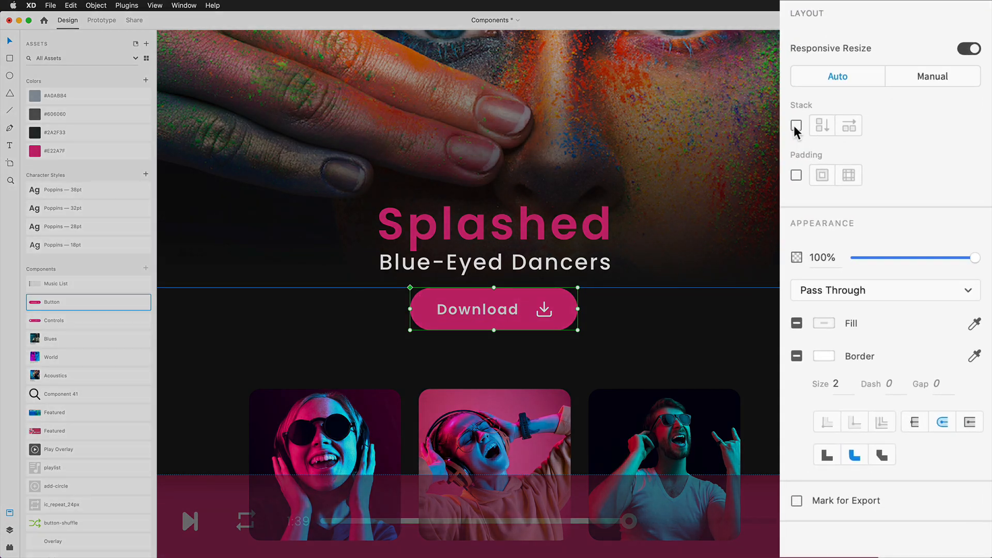
# Turn on a horizontal stack for the Button component and set its left and right padding to 32.
pyautogui.click(796, 125)
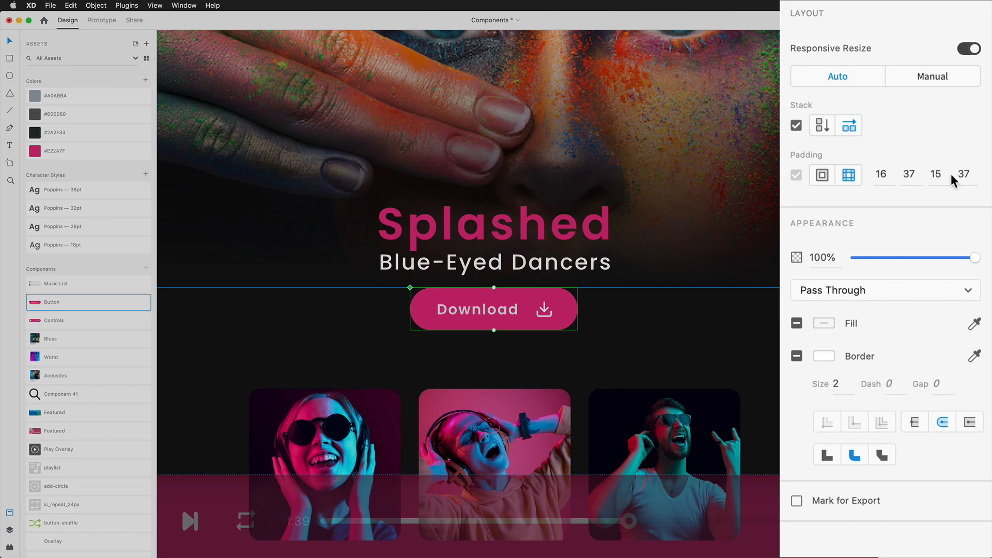
pyautogui.click(910, 174)
pyautogui.write('32')
pyautogui.click(964, 174)
pyautogui.write('32')
pyautogui.press('Tab')
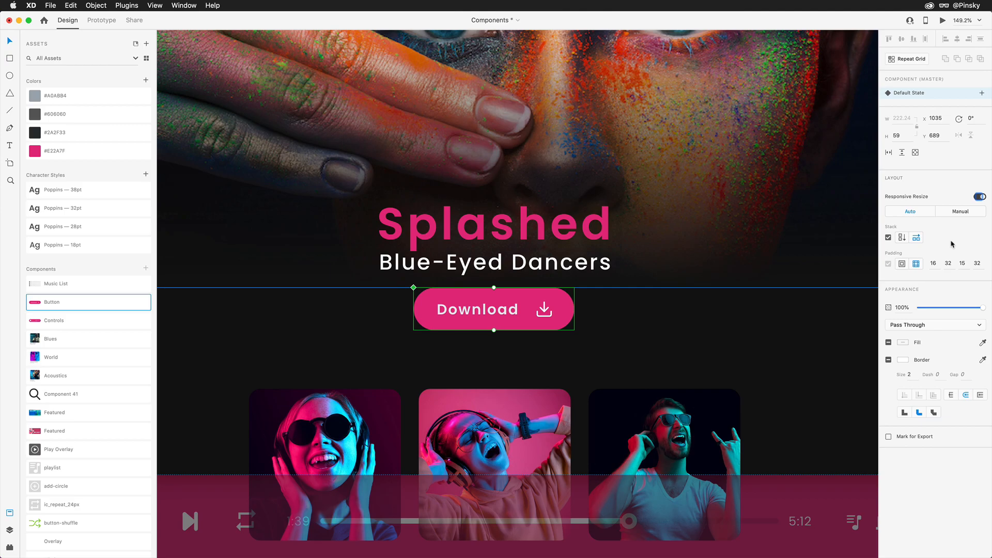
# Replace the button's Download label with "Add".
pyautogui.doubleClick(497, 310)
pyautogui.write('Add')
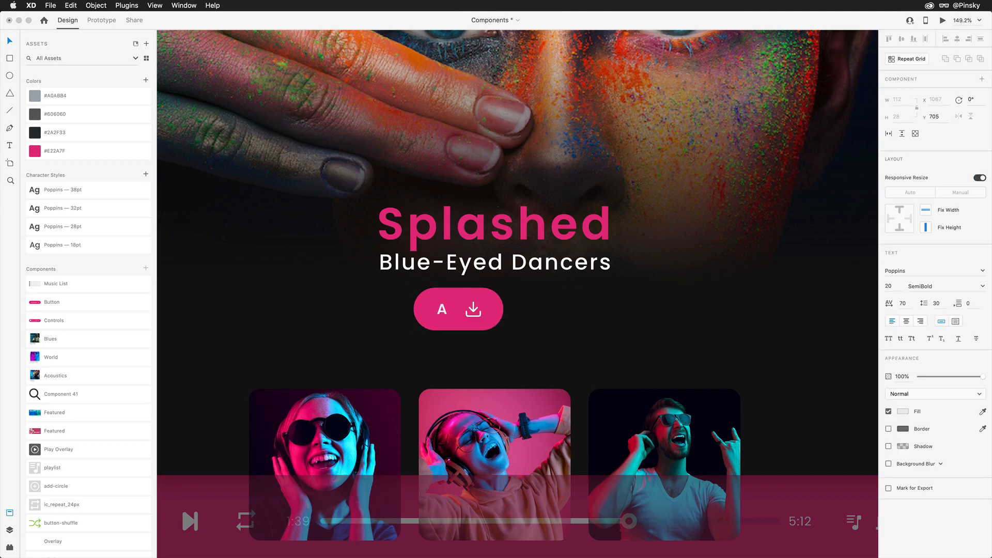
pyautogui.press('Escape')
pyautogui.moveTo(458, 311)
pyautogui.mouseDown()
pyautogui.moveTo(491, 314)
pyautogui.moveTo(461, 312)
pyautogui.mouseUp()
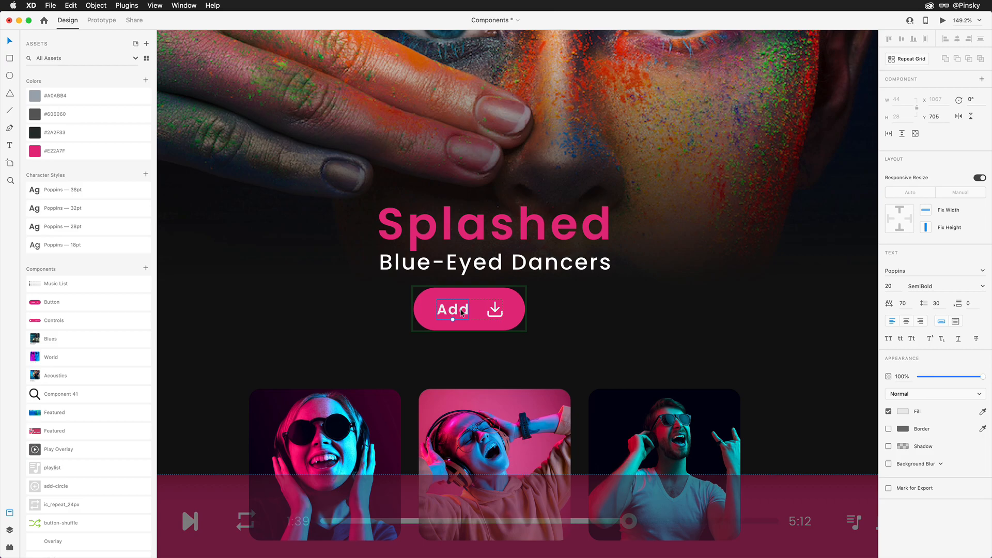
pyautogui.press('Escape')
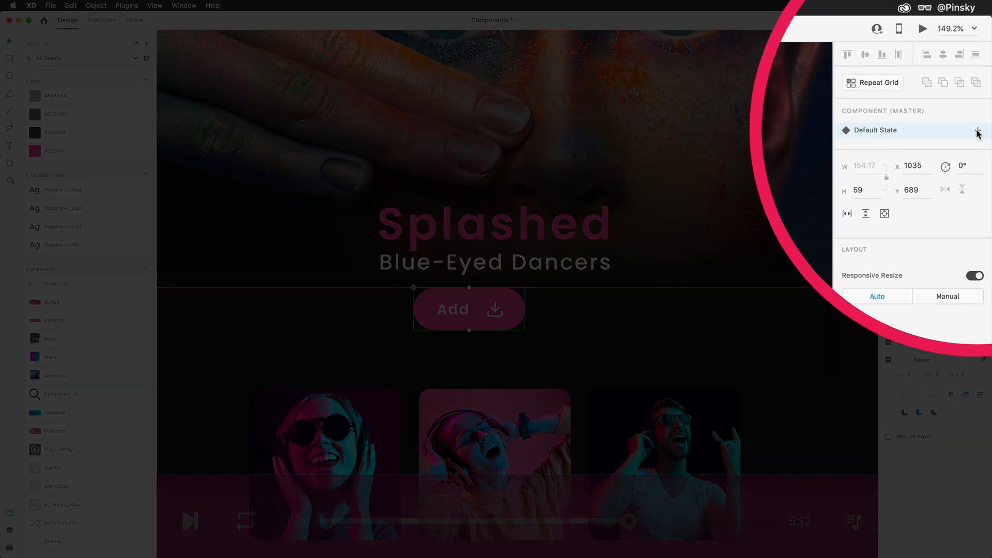
# Add a Hover State to the button and change its background fill to a lighter pink.
pyautogui.click(977, 132)
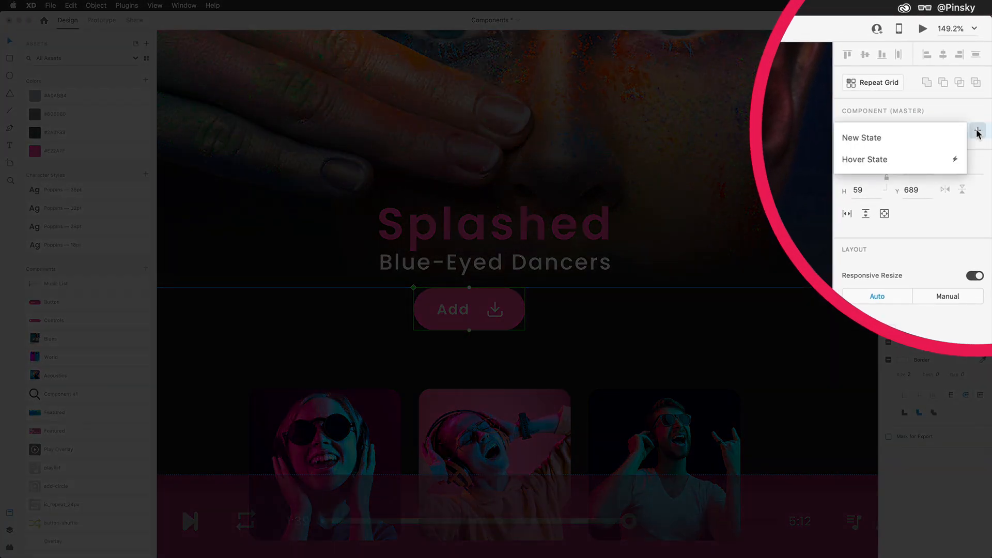
pyautogui.click(932, 162)
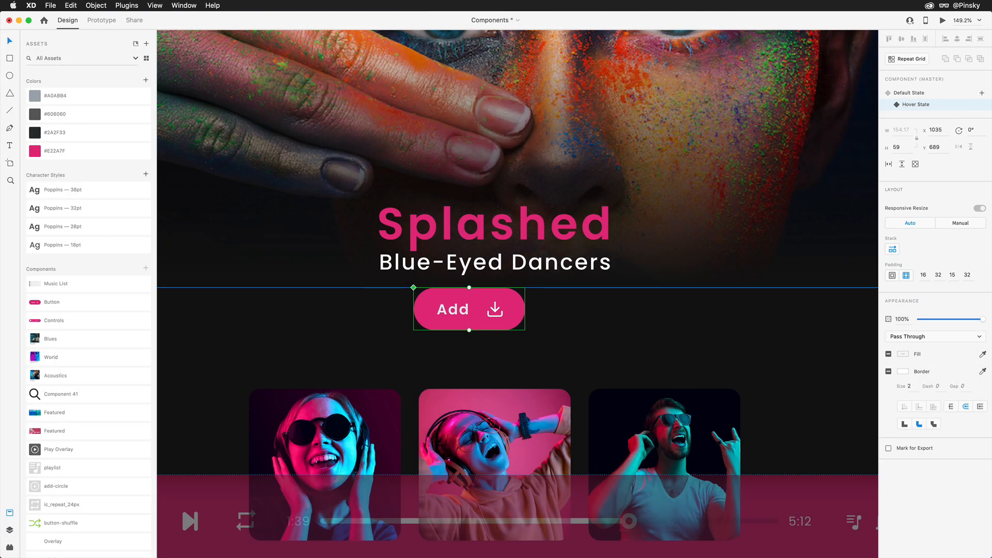
pyautogui.click(493, 293)
pyautogui.click(903, 323)
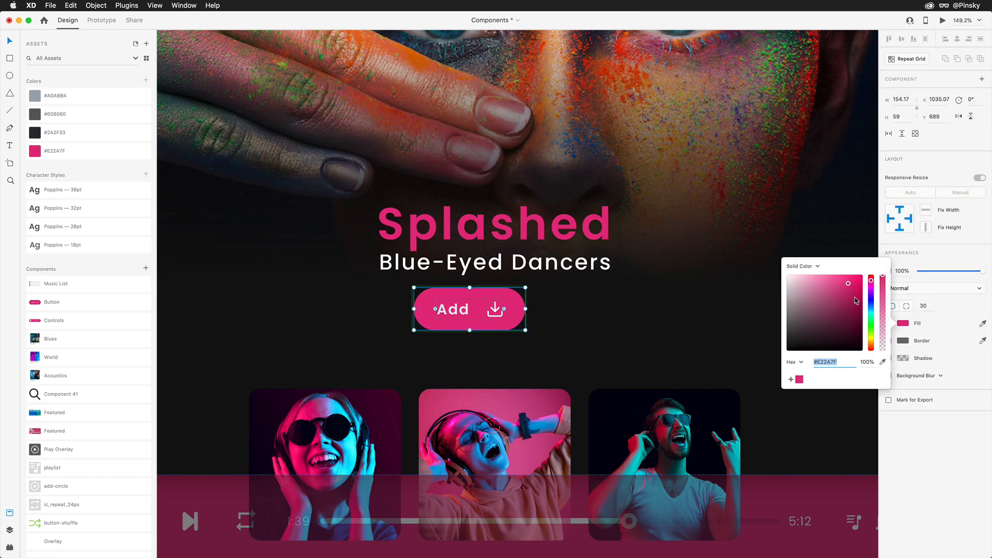
pyautogui.moveTo(847, 281); pyautogui.dragTo(842, 279)
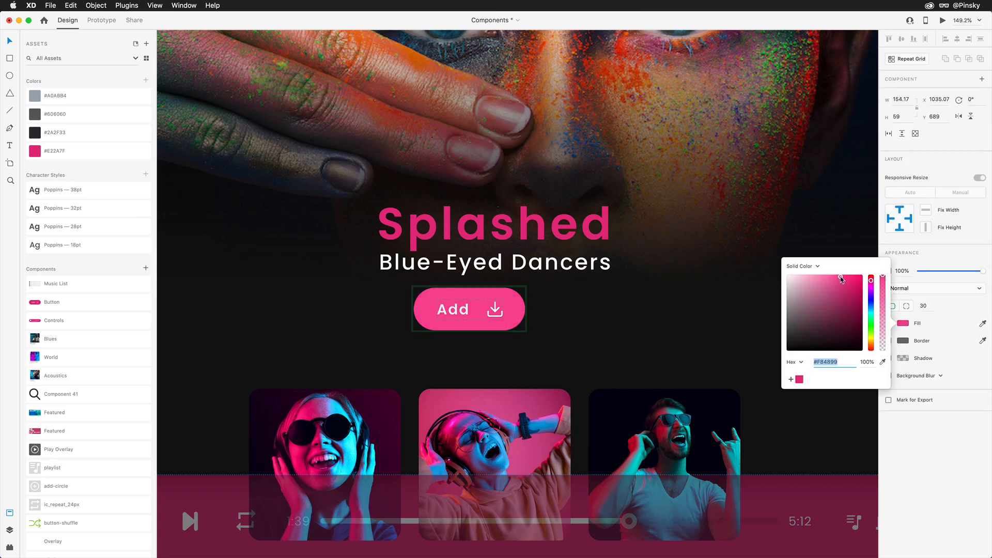
pyautogui.press('Escape')
pyautogui.doubleClick(495, 309)
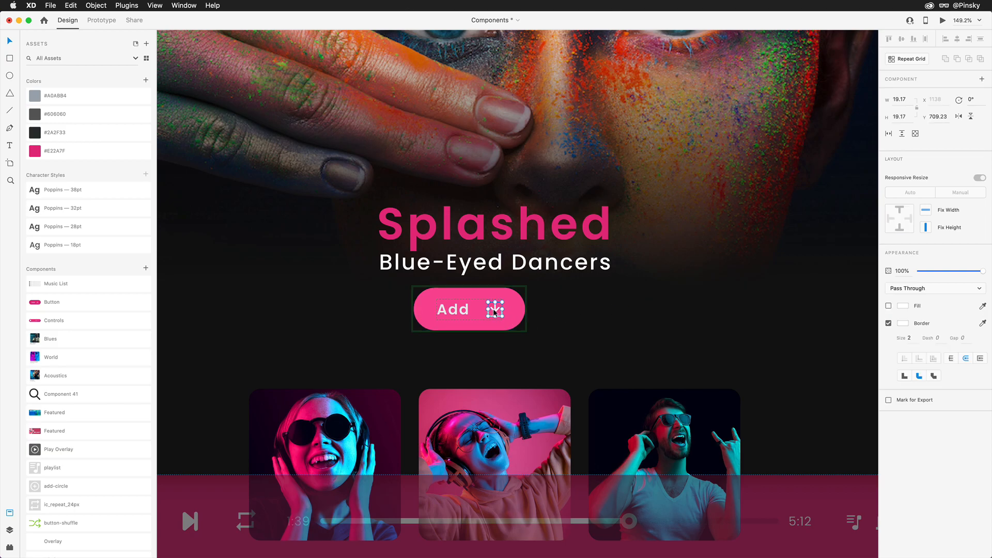
pyautogui.moveTo(495, 314); pyautogui.dragTo(496, 318)
pyautogui.press('Escape')
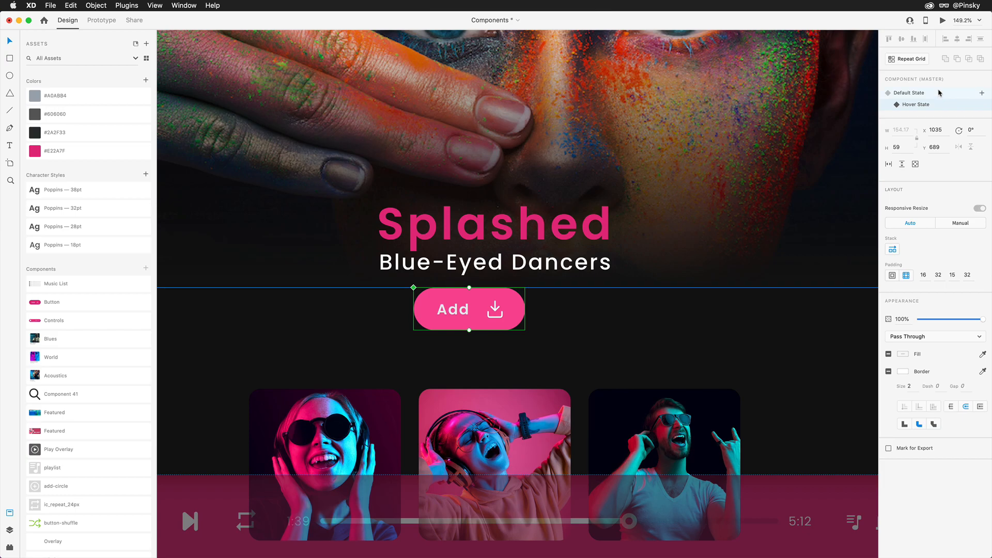
# Compare the button's default and hover states, then test the hover effect in the prototype preview.
pyautogui.click(933, 94)
pyautogui.click(931, 106)
pyautogui.click(929, 97)
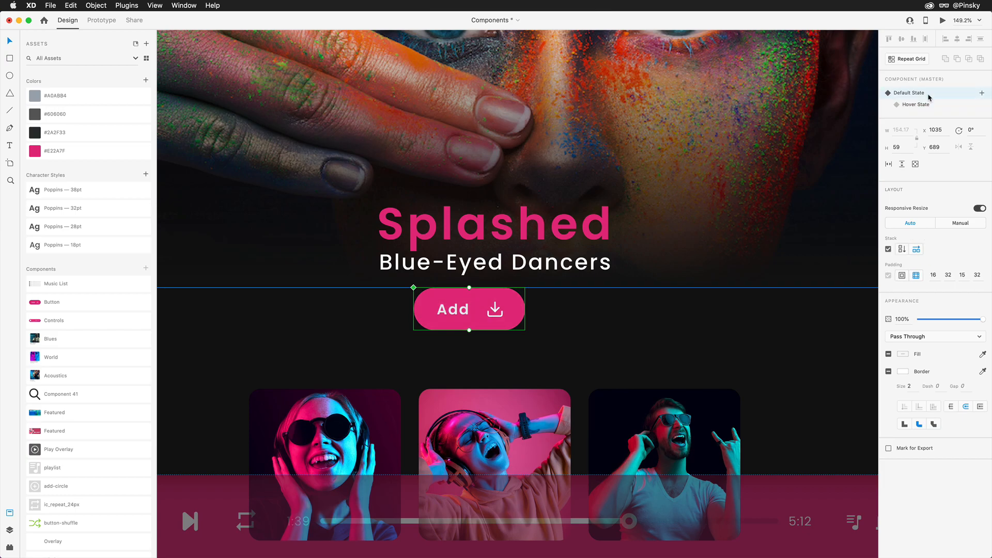
pyautogui.click(943, 20)
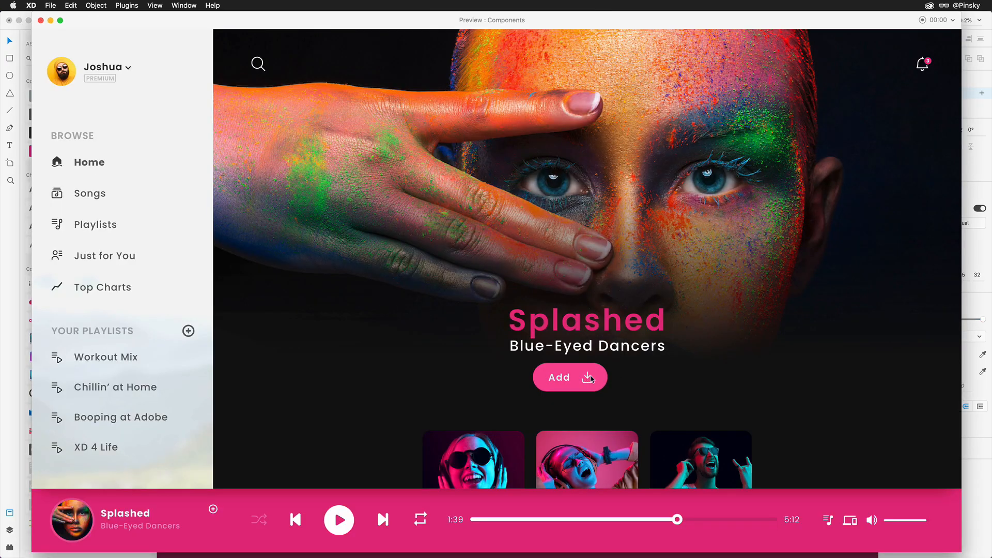
pyautogui.press('super+w')
# Add a new state named "Outlined" to the master Button component.
pyautogui.click(982, 93)
pyautogui.write('Outlined')
pyautogui.press('Return')
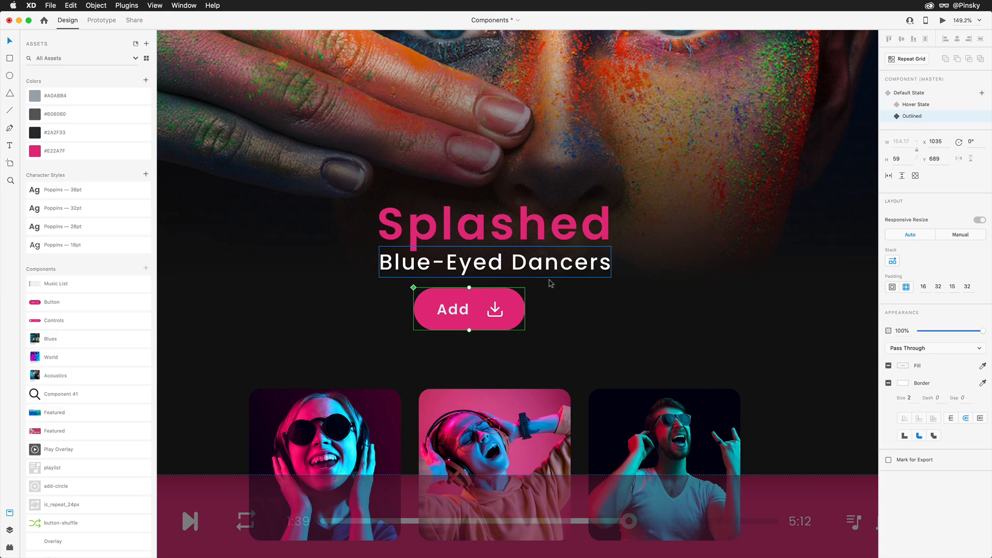
# In the Outlined state, remove the button background's fill and give it a white border of size 3.
pyautogui.doubleClick(513, 303)
pyautogui.click(889, 323)
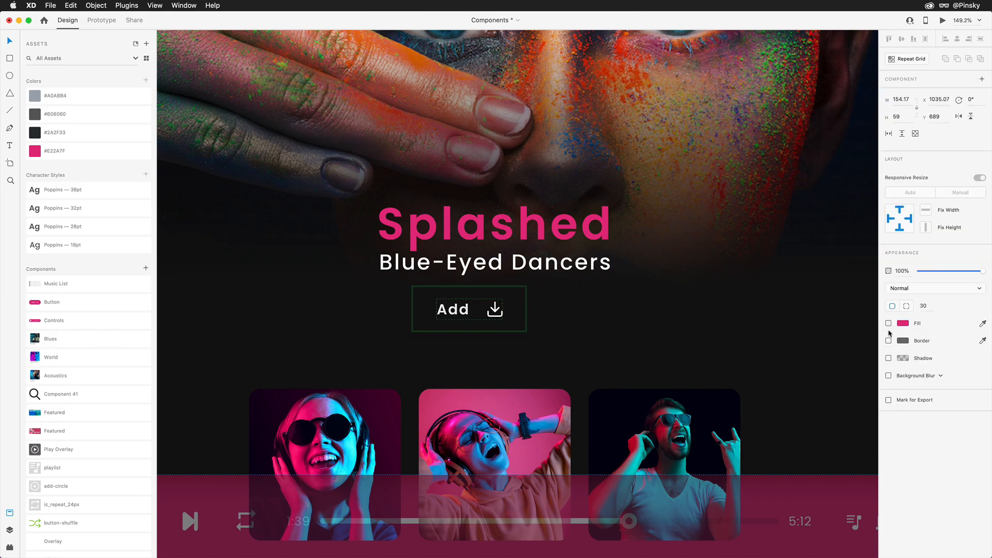
pyautogui.click(888, 340)
pyautogui.click(903, 341)
pyautogui.moveTo(845, 336); pyautogui.dragTo(774, 255)
pyautogui.click(907, 355)
pyautogui.write('2')
pyautogui.press('Escape')
# Duplicate the default Add button to its right and switch the copy to the Outlined state.
pyautogui.click(920, 94)
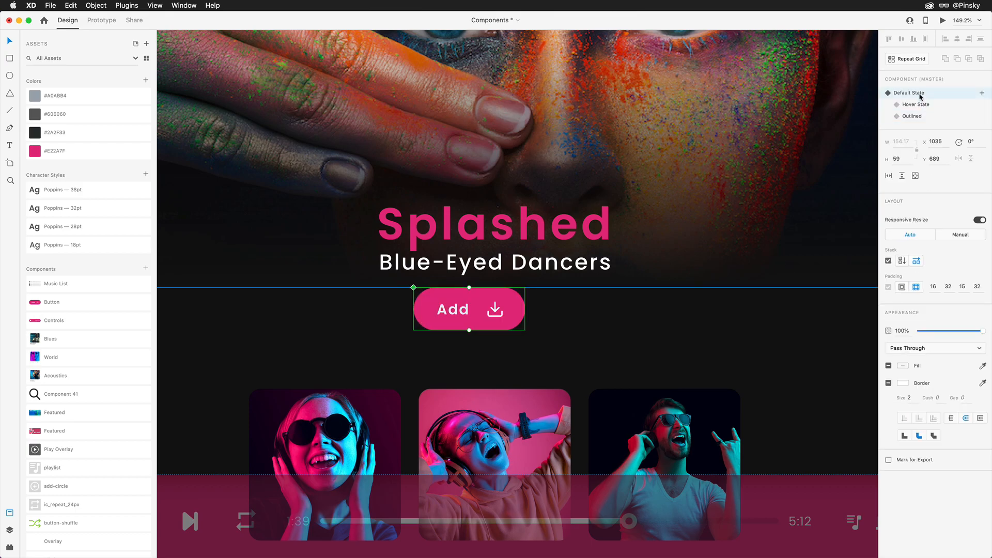
pyautogui.moveTo(456, 309); pyautogui.dragTo(577, 309)
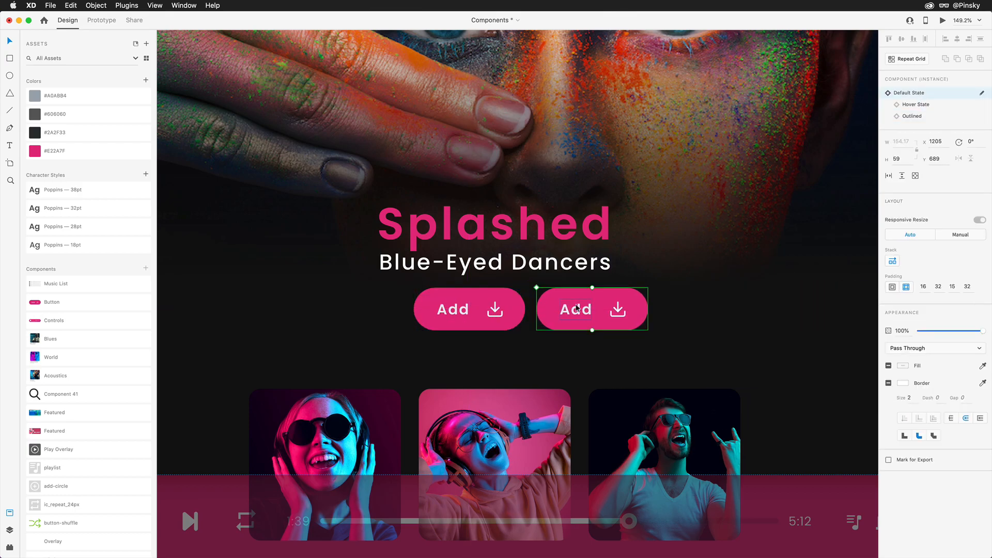
pyautogui.click(921, 116)
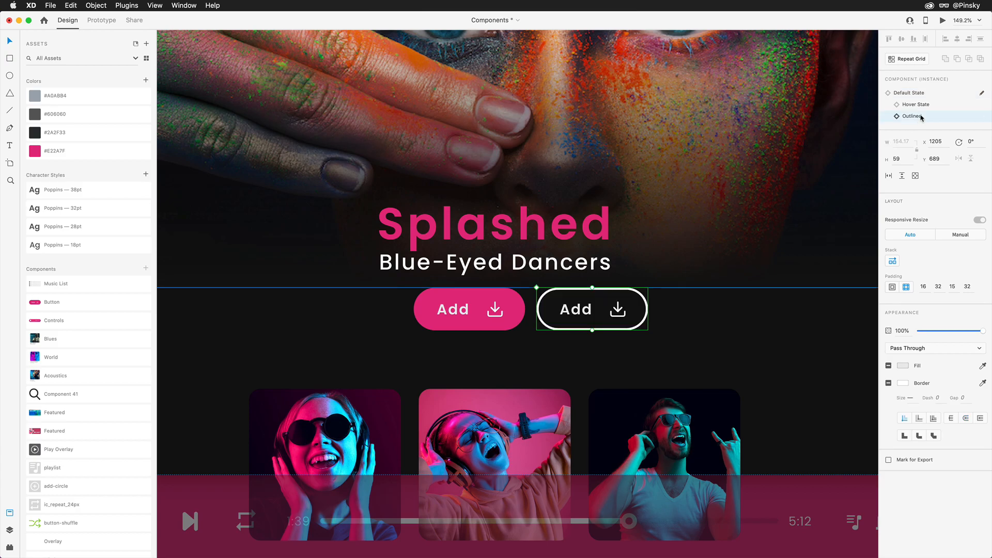
# Change the outlined button's label to "Listen offline".
pyautogui.doubleClick(576, 309)
pyautogui.write('Listen offline')
pyautogui.press('Escape')
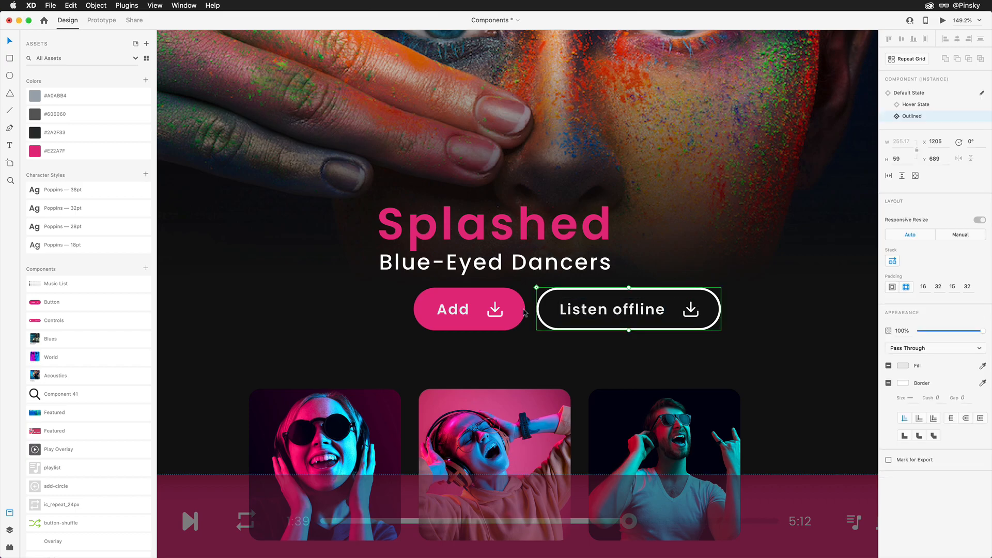
# Move both buttons together so they are centred under the Blue-Eyed Dancers text.
pyautogui.keyDown('shift'); pyautogui.click(488, 306); pyautogui.keyUp('shift')
pyautogui.moveTo(582, 310); pyautogui.dragTo(509, 311)
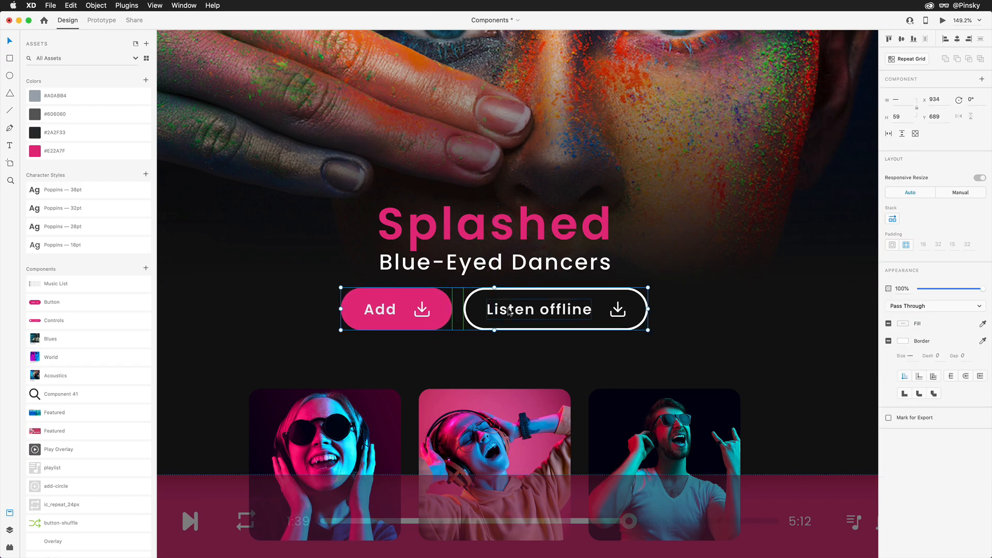
pyautogui.press('Escape')
# Delete the download icon from the Outlined state of the master Add button.
pyautogui.click(376, 305)
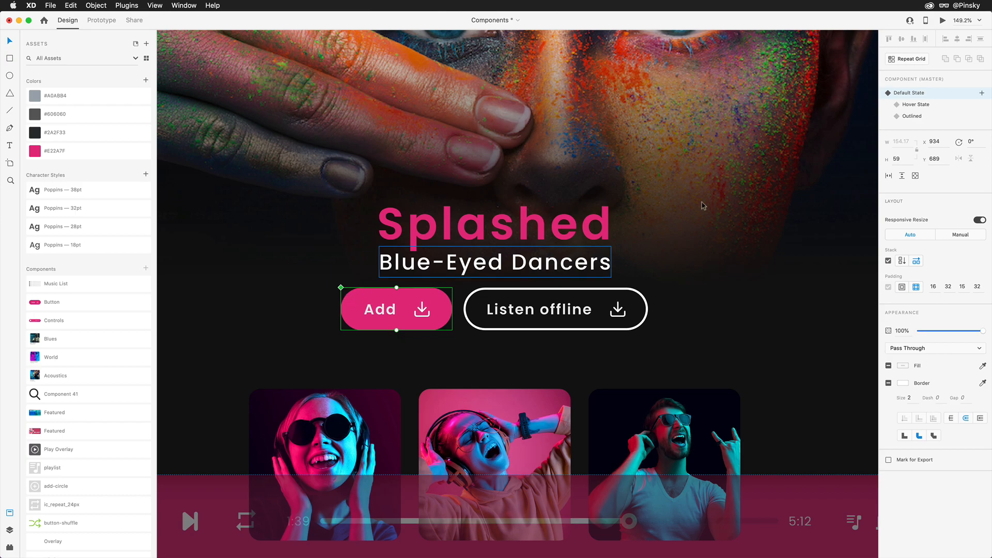
pyautogui.click(929, 117)
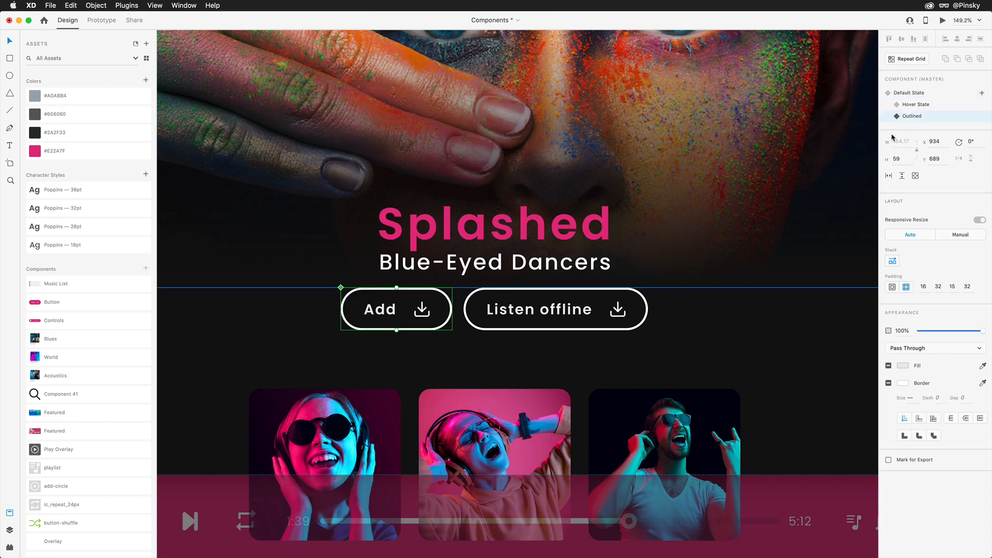
pyautogui.doubleClick(423, 310)
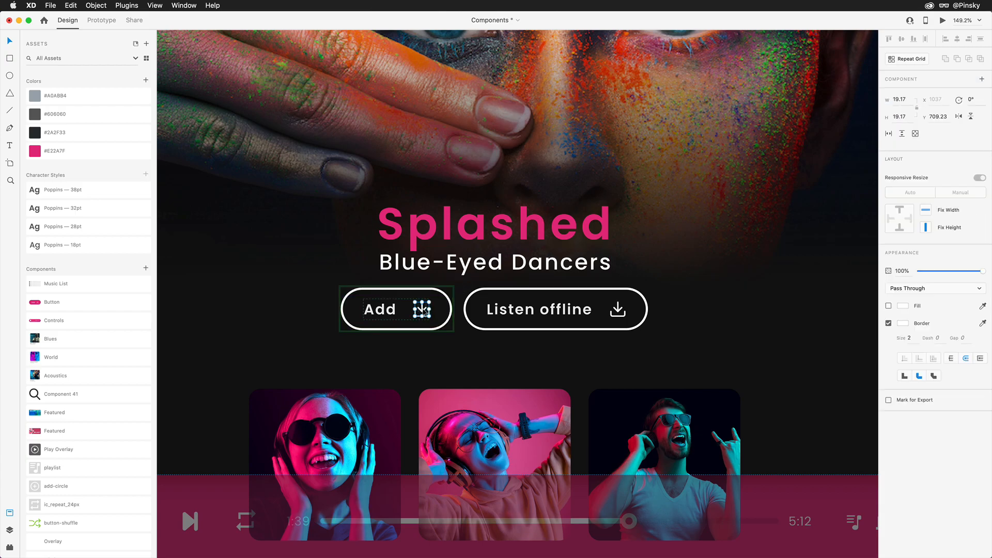
pyautogui.press('Delete')
pyautogui.click(416, 310)
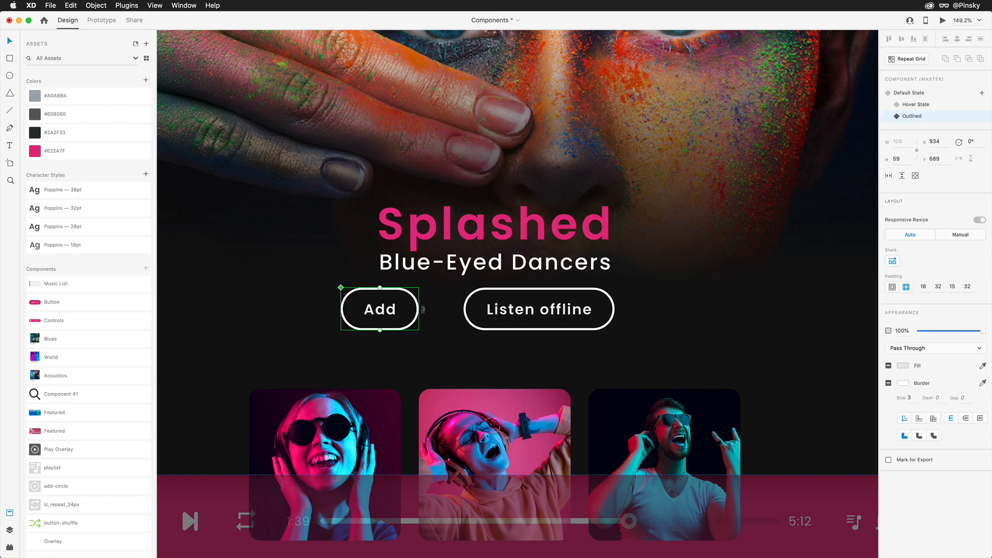
# In the master button's Default State, reduce the background's corner radius to about 13.
pyautogui.click(917, 93)
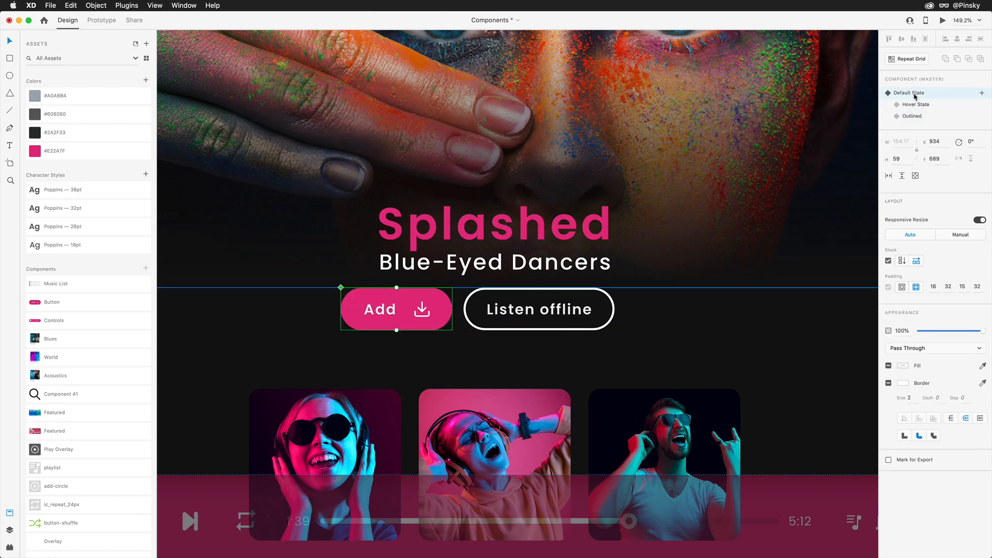
pyautogui.doubleClick(440, 307)
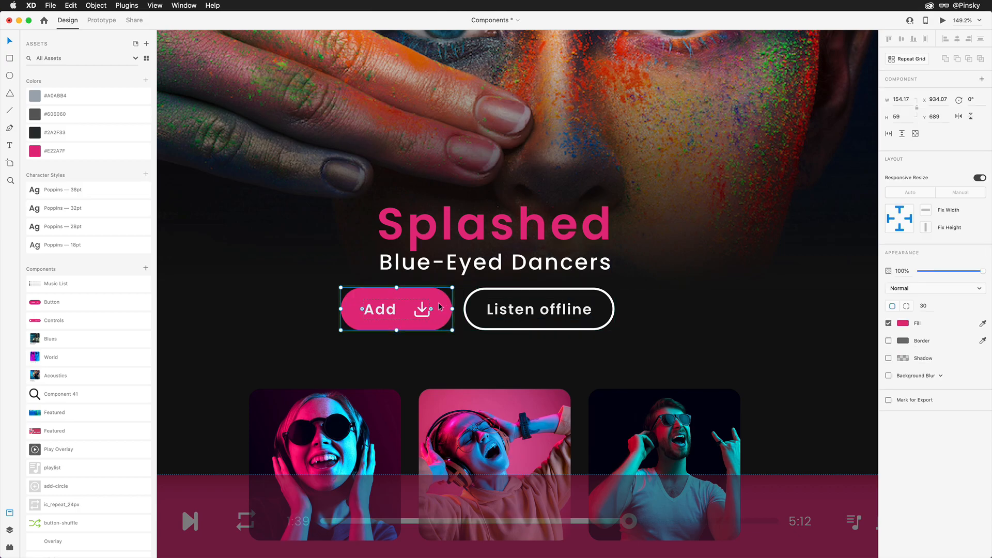
pyautogui.moveTo(432, 309); pyautogui.dragTo(445, 299)
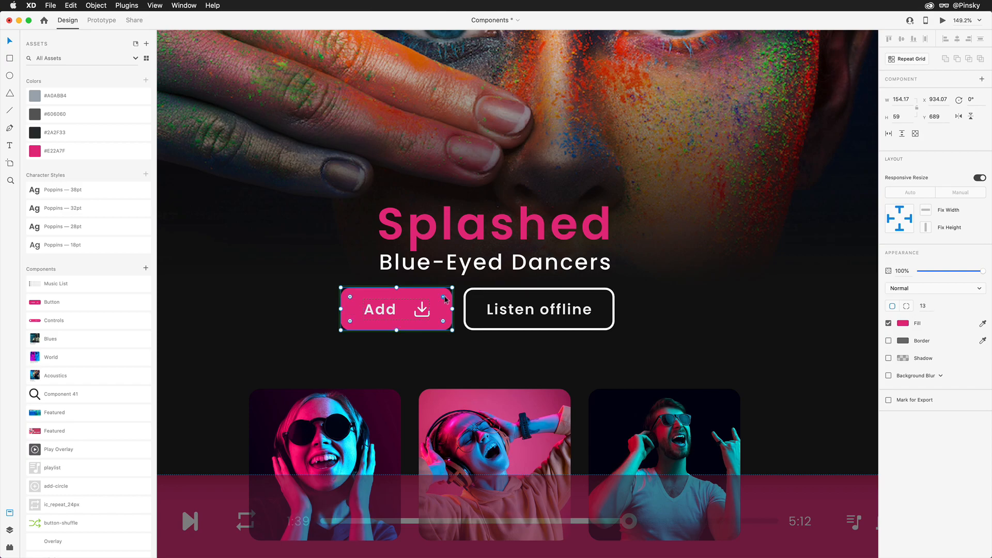
# Shift both buttons to the right so they are centred again beneath the Splashed title.
pyautogui.click(512, 310)
pyautogui.moveTo(510, 310); pyautogui.dragTo(522, 312)
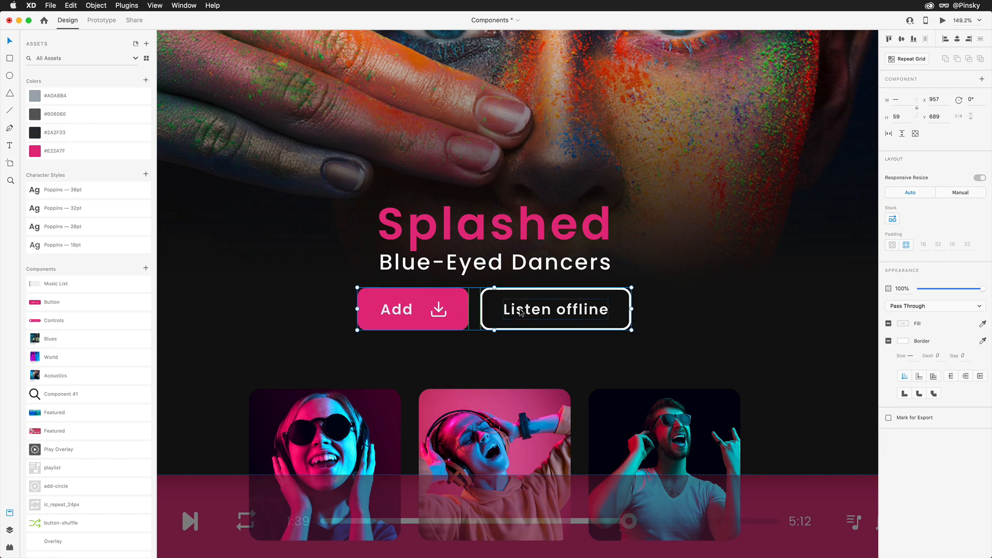
# Switch the profile component on the Playlist View artboard to its Expanded state.
pyautogui.scroll(5, 361, 219)
pyautogui.scroll(4, 361, 220)
pyautogui.hscroll(-4, 361, 220)
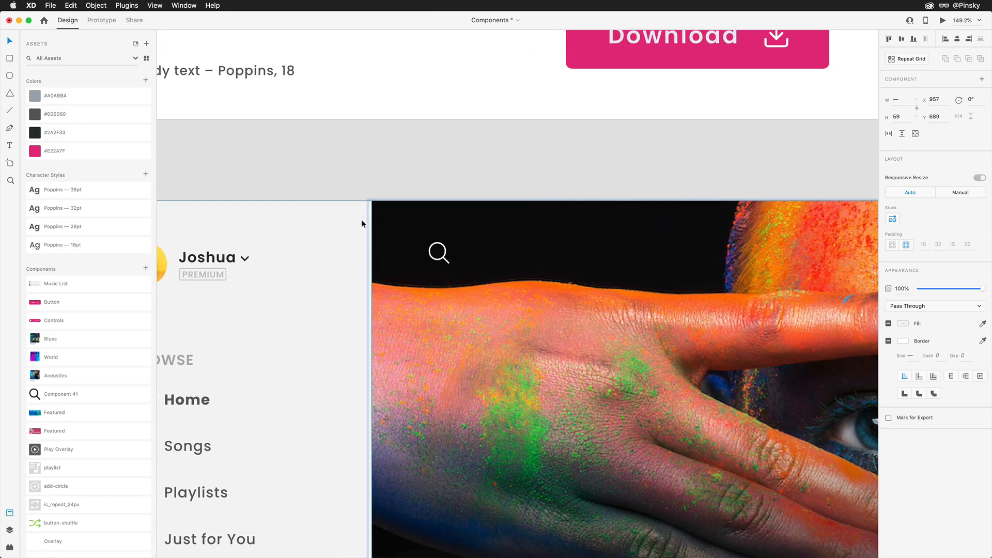
pyautogui.scroll(-3, 361, 220)
pyautogui.click(259, 148)
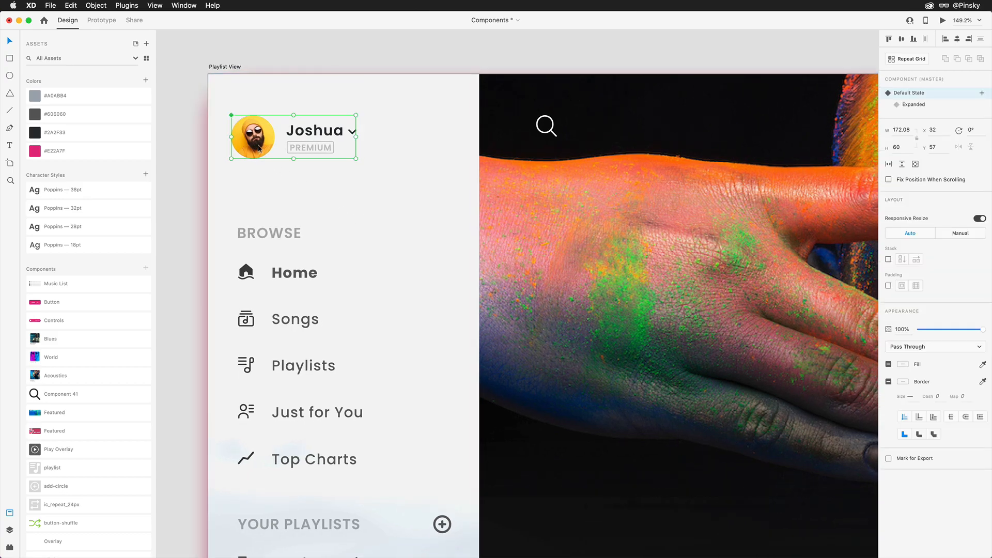
pyautogui.click(928, 109)
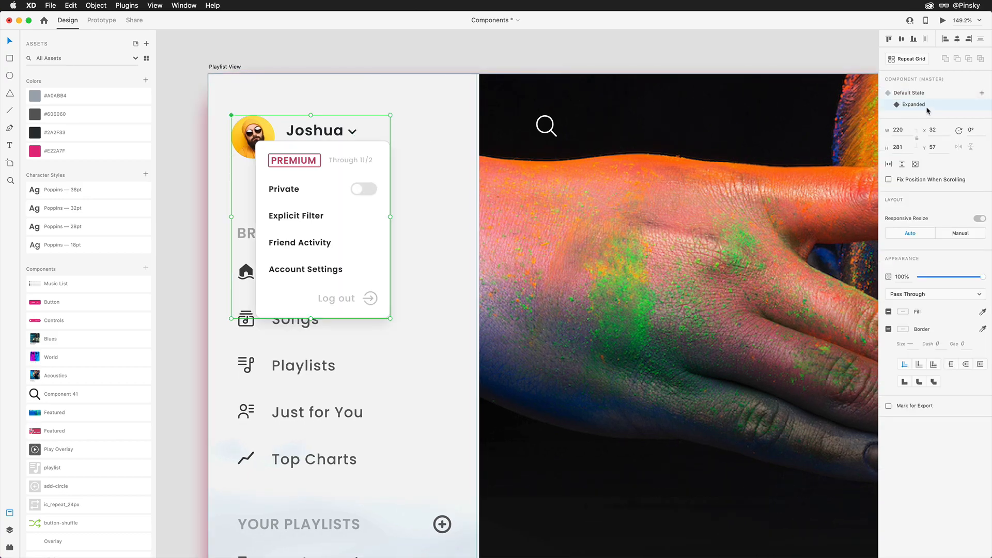
# Turn the Private toggle in the profile menu into a component and add a new state named On.
pyautogui.doubleClick(358, 191)
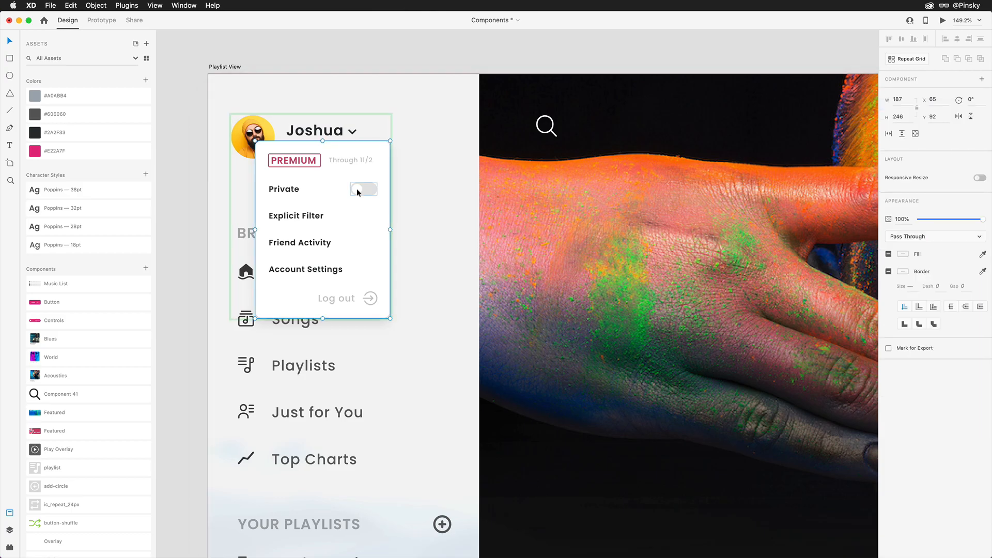
pyautogui.click(359, 191)
pyautogui.scroll(5, 357, 191)
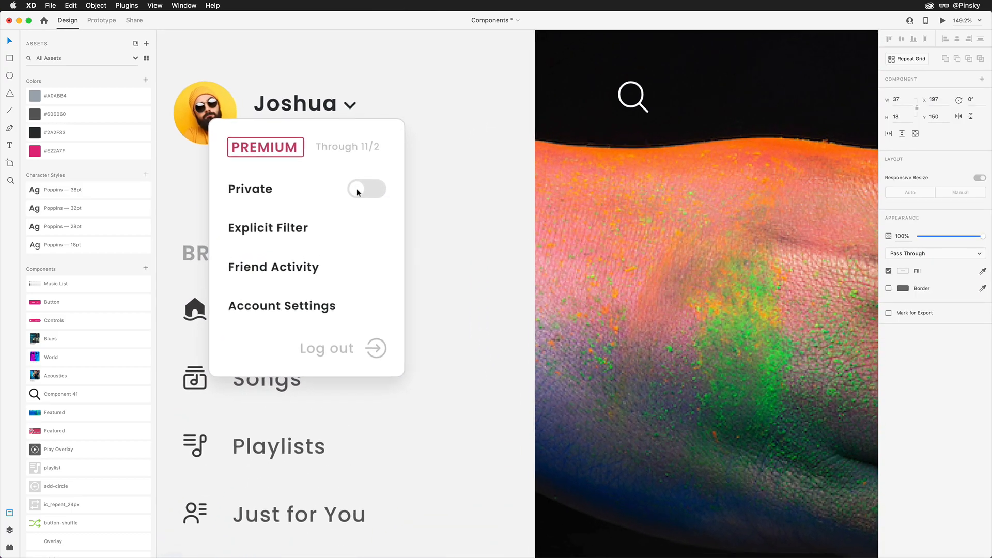
pyautogui.scroll(-1, 356, 193)
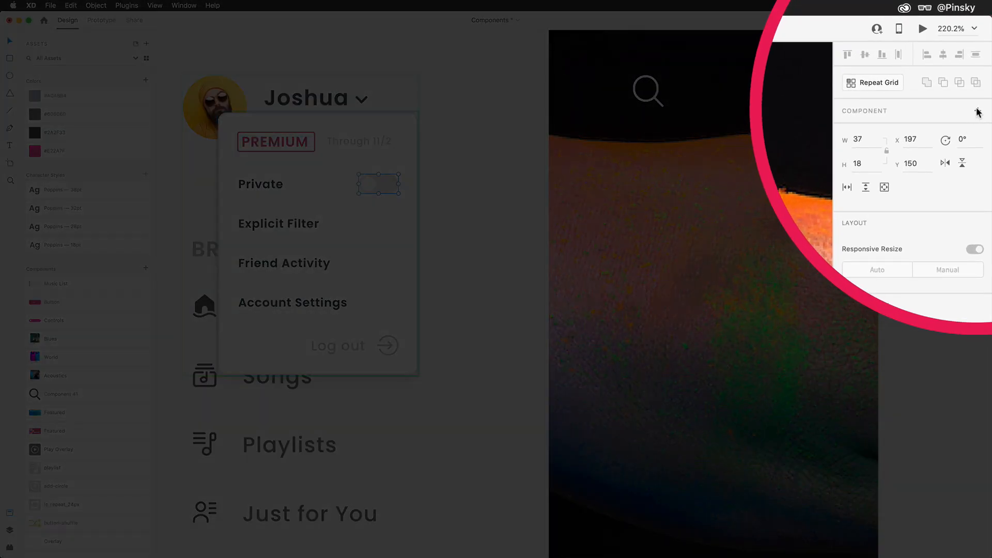
pyautogui.click(977, 110)
pyautogui.click(977, 130)
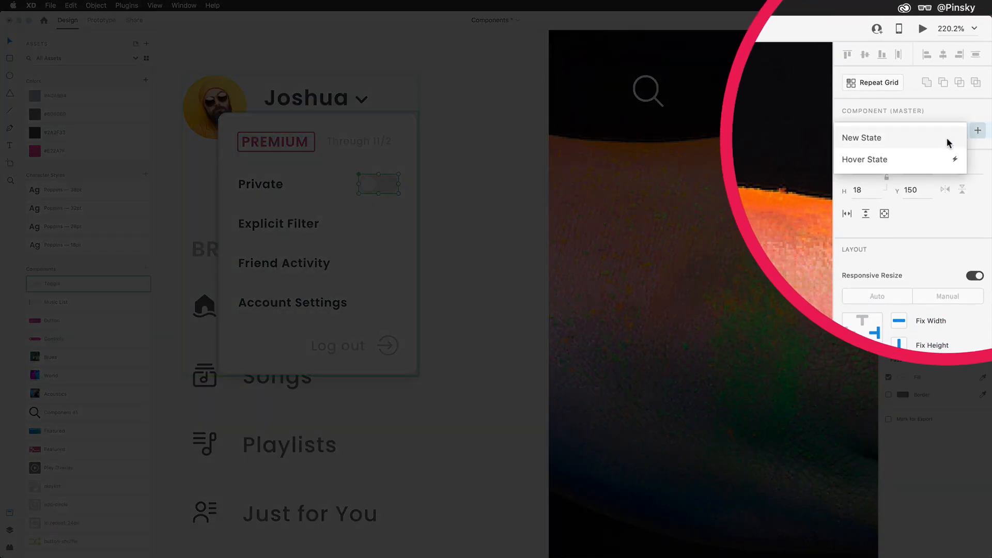
pyautogui.click(855, 138)
pyautogui.write('On')
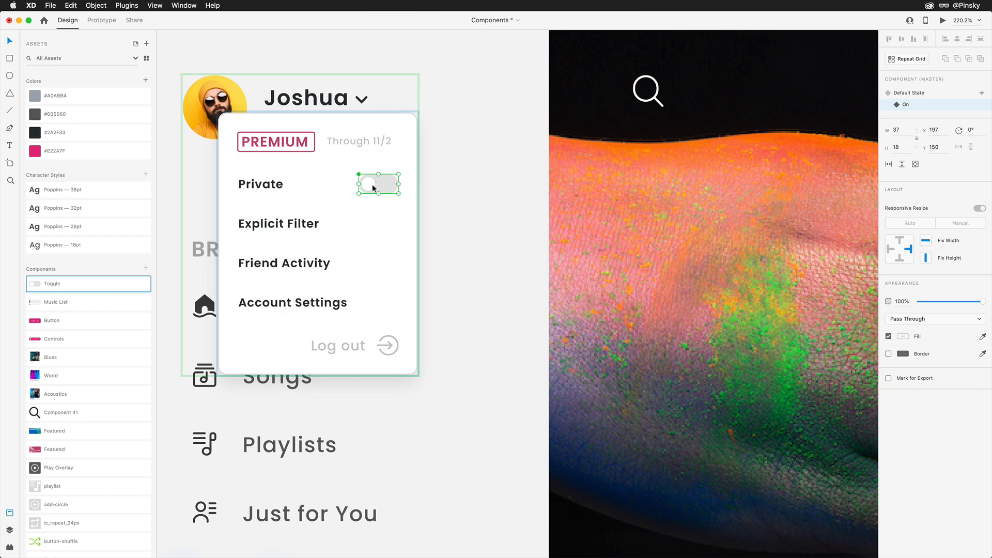
# In the toggle's On state, move the knob to the track's right end and fill the track with #E22A7F.
pyautogui.doubleClick(387, 185)
pyautogui.press('Right')
pyautogui.press('Right')
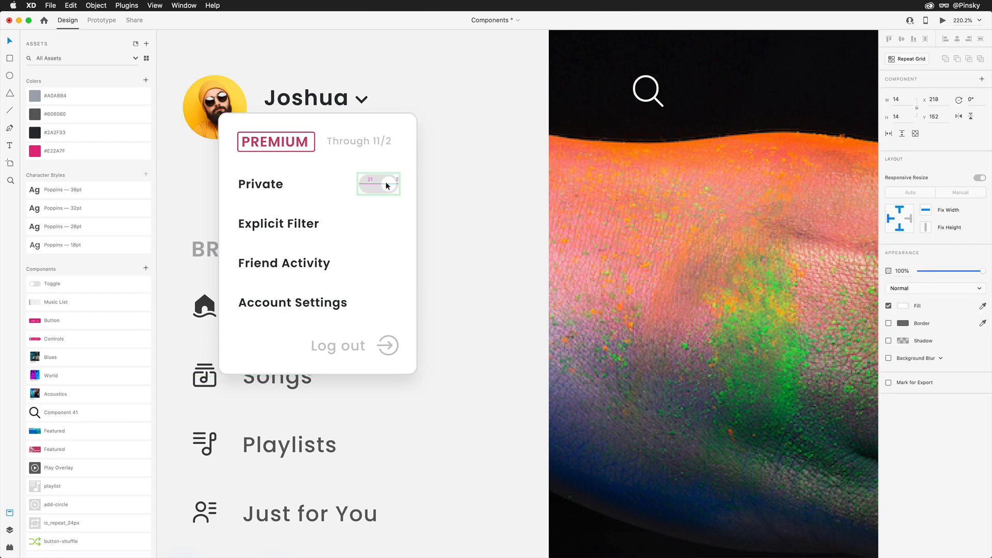
pyautogui.click(368, 185)
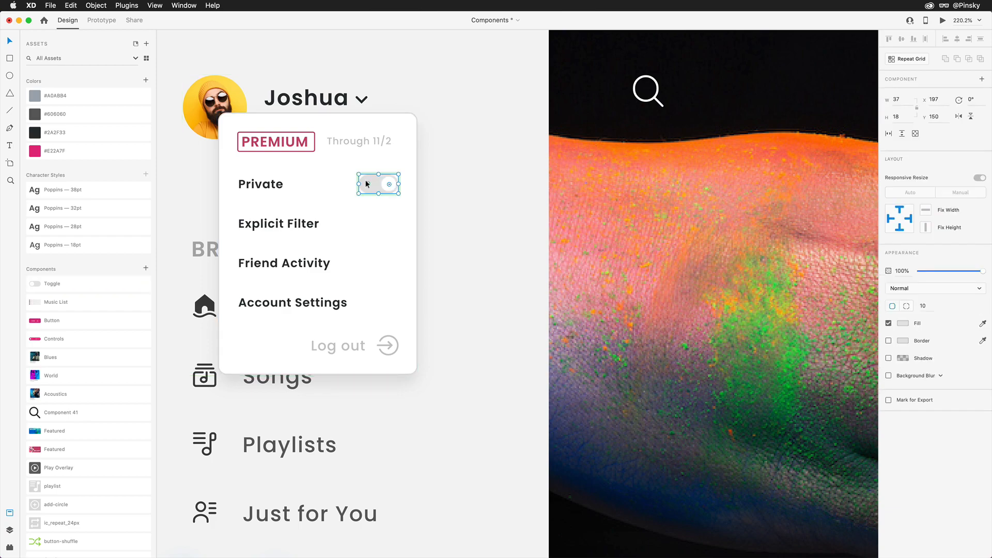
pyautogui.click(106, 151)
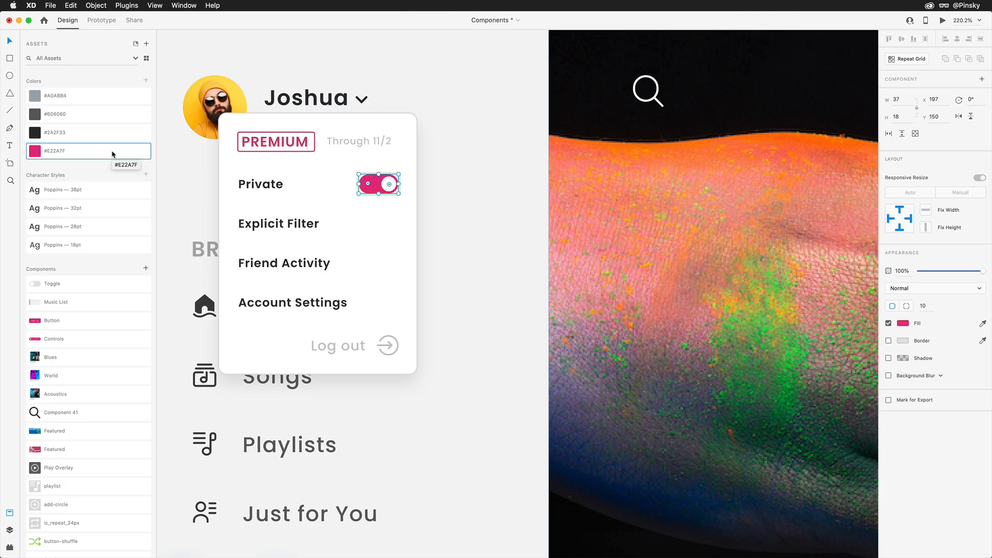
# Add a Tap interaction to the toggle's Default State that auto-animates to On with Ease In-Out easing.
pyautogui.click(924, 94)
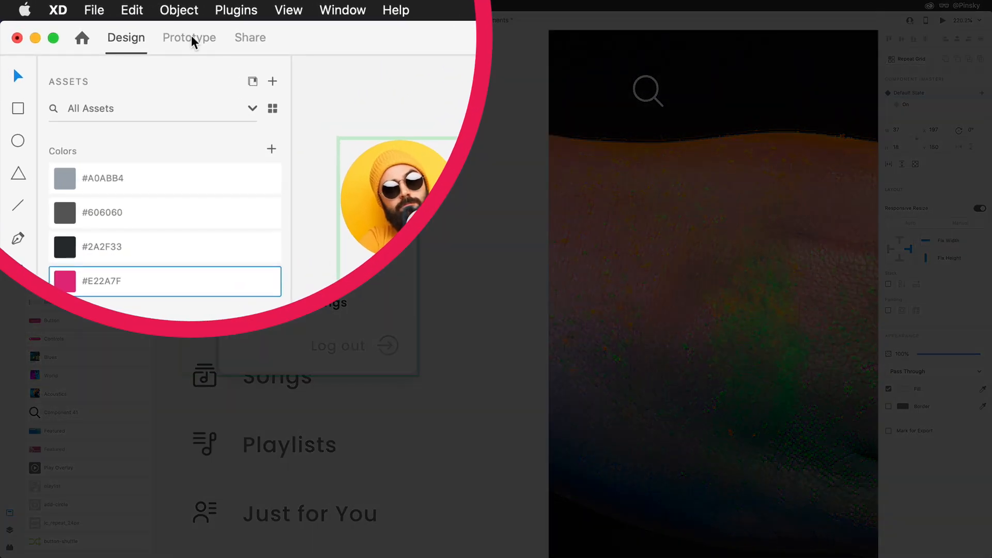
pyautogui.click(192, 41)
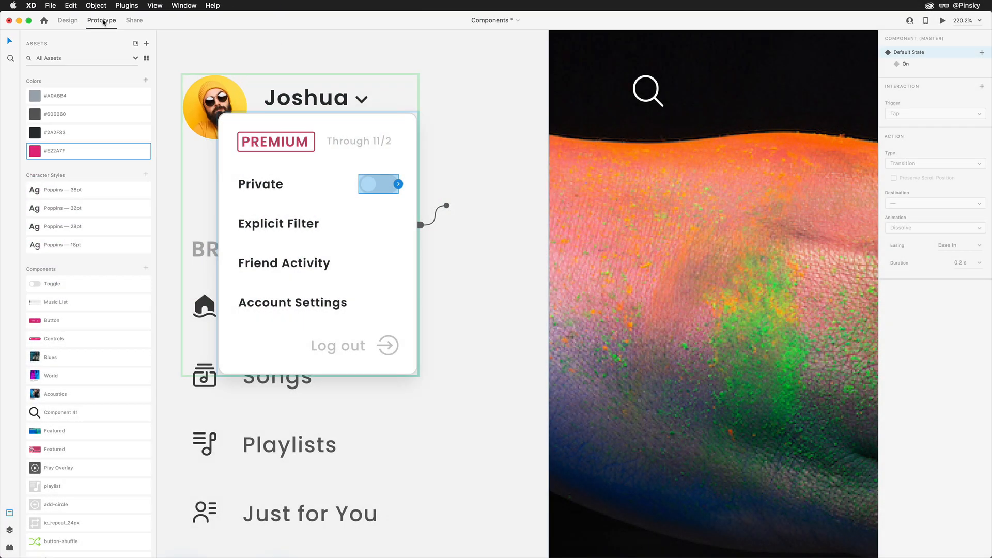
pyautogui.click(399, 184)
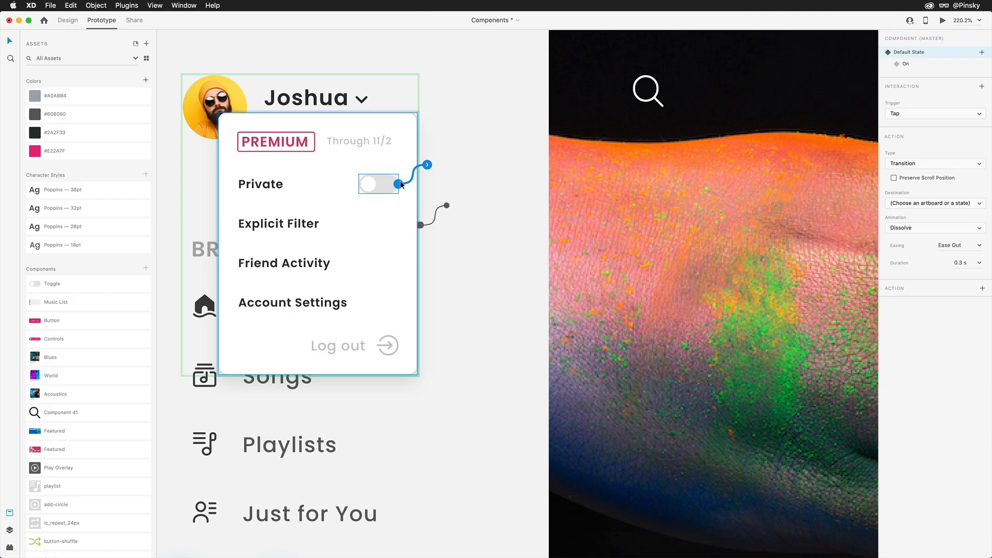
pyautogui.click(915, 115)
pyautogui.click(845, 173)
pyautogui.click(822, 282)
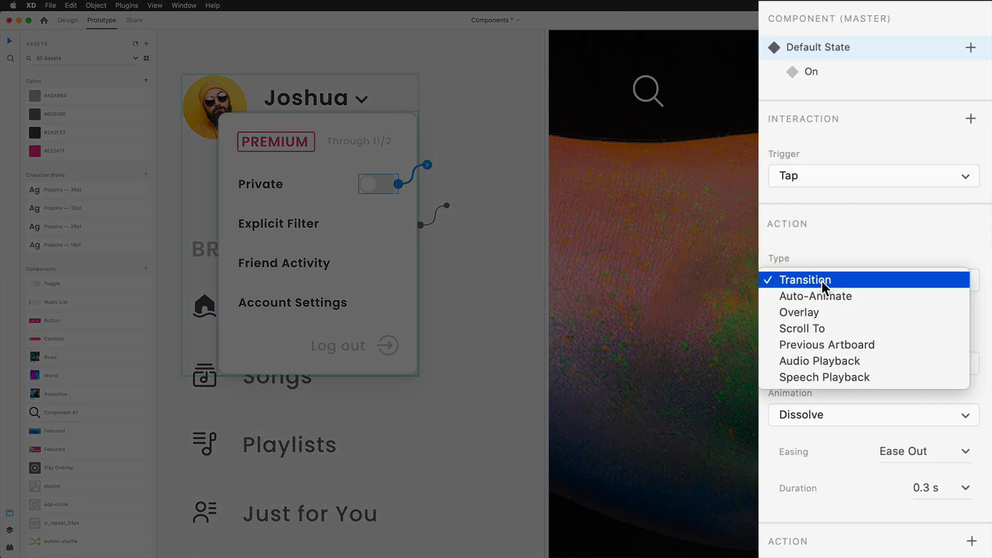
pyautogui.click(826, 293)
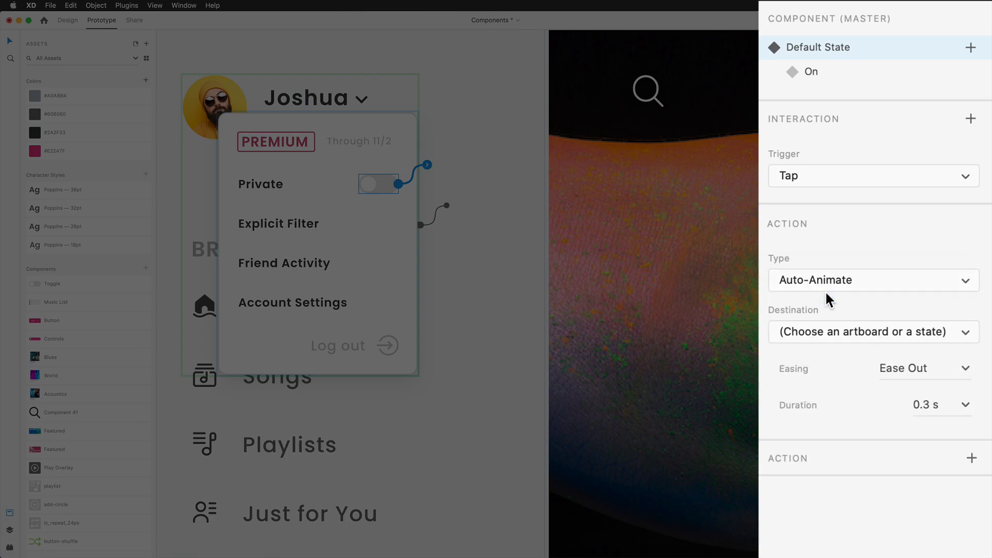
pyautogui.click(840, 327)
pyautogui.click(832, 359)
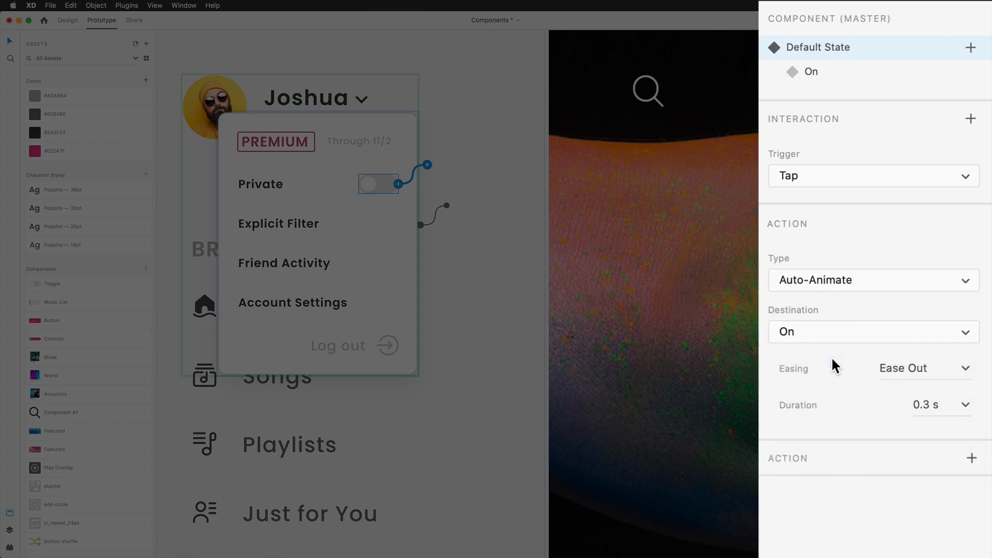
pyautogui.click(966, 369)
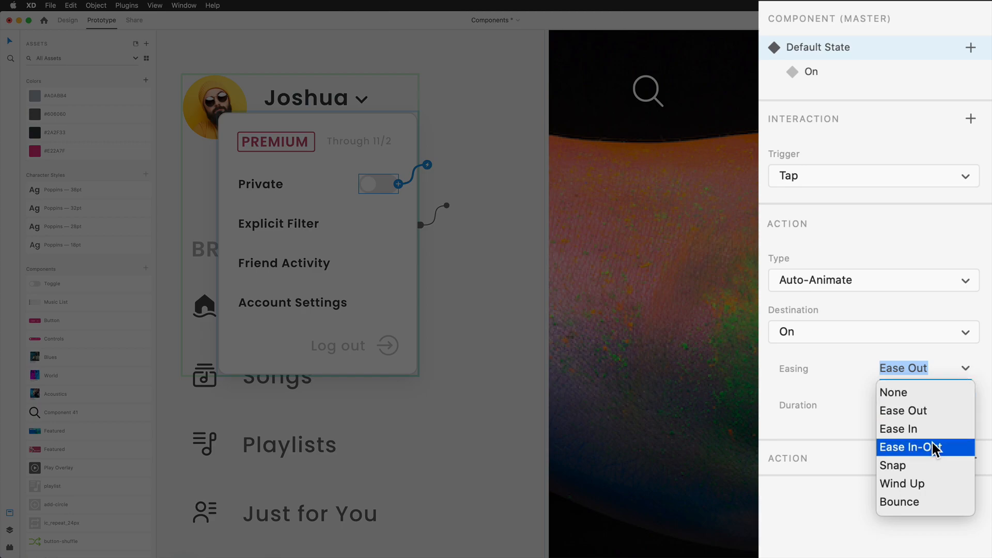
pyautogui.click(936, 448)
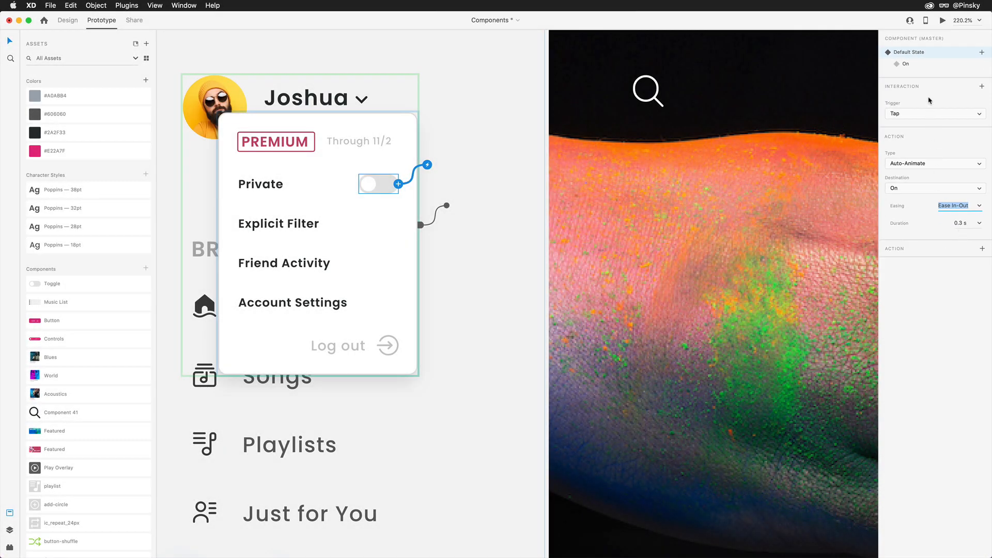
# Set the destination of the On state's tap interaction to Default State.
pyautogui.click(927, 66)
pyautogui.click(904, 189)
pyautogui.click(905, 202)
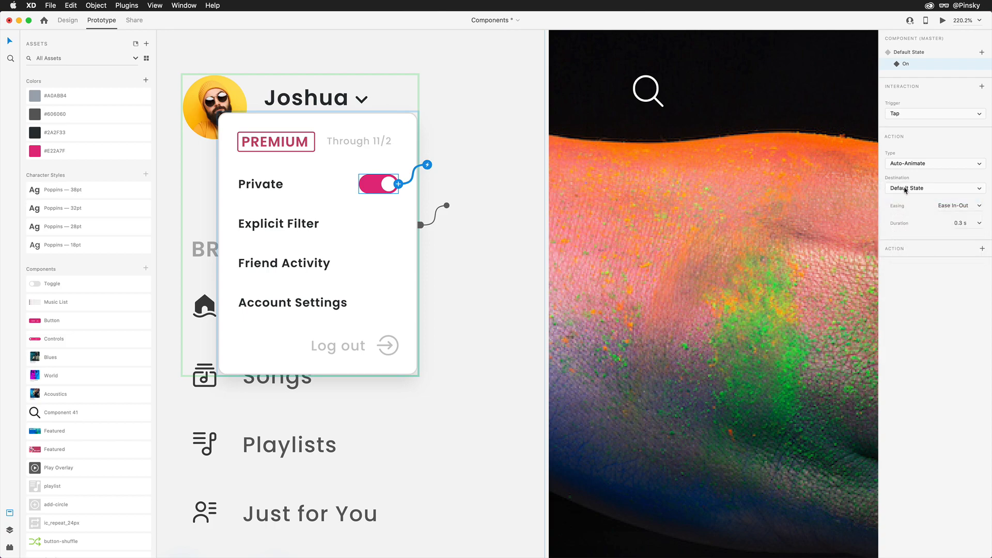
# Return the toggle to its Default State and duplicate it onto the Explicit Filter and Friend Activity rows.
pyautogui.click(914, 53)
pyautogui.click(69, 21)
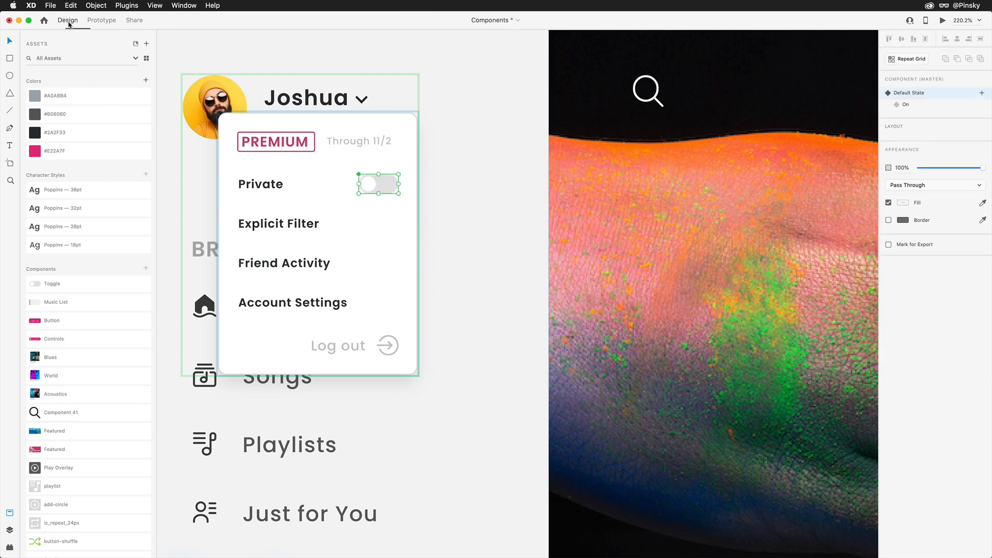
pyautogui.moveTo(373, 184); pyautogui.dragTo(370, 266)
# Preview the prototype and test the Private, Explicit Filter and Friend Activity toggles by switching them on.
pyautogui.press('super+Return')
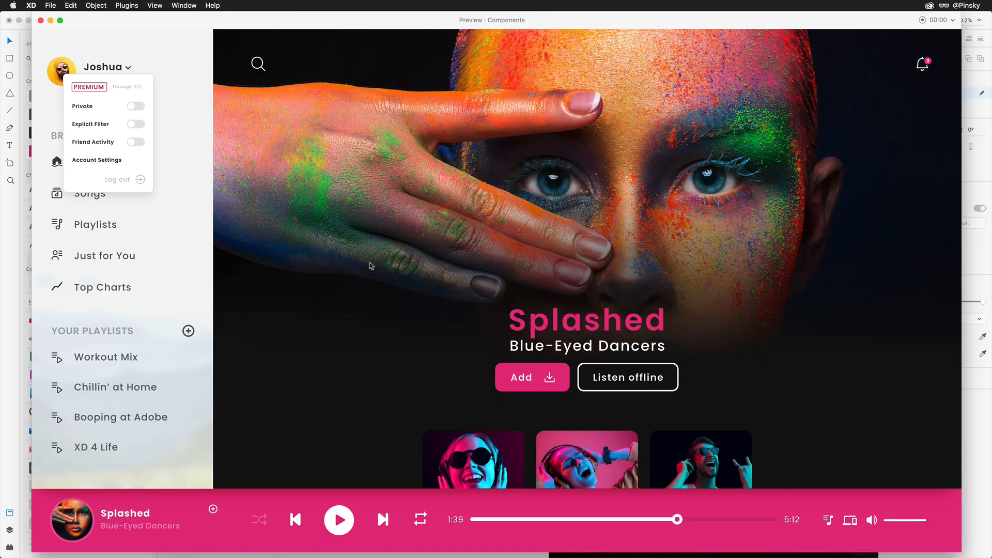
pyautogui.click(132, 107)
pyautogui.click(134, 143)
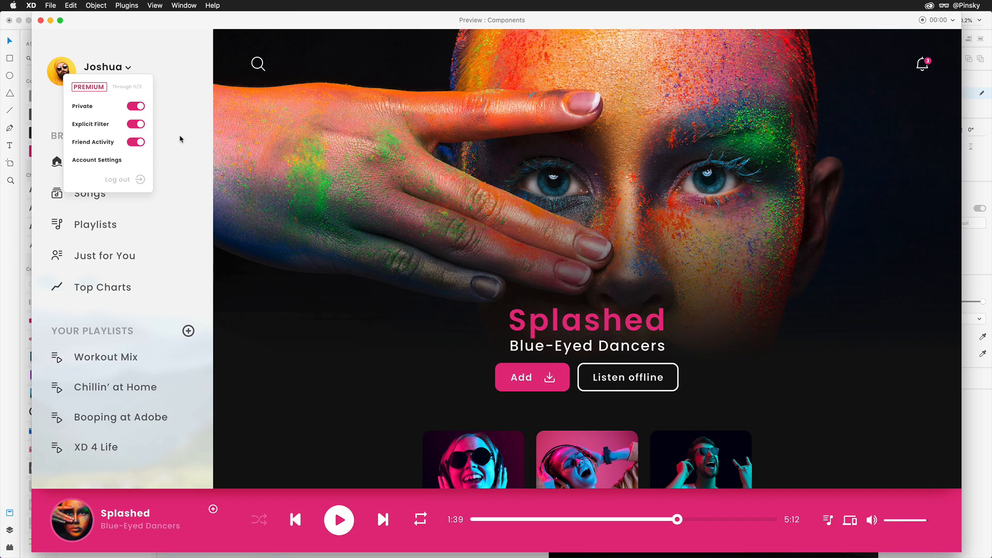
pyautogui.press('super+w')
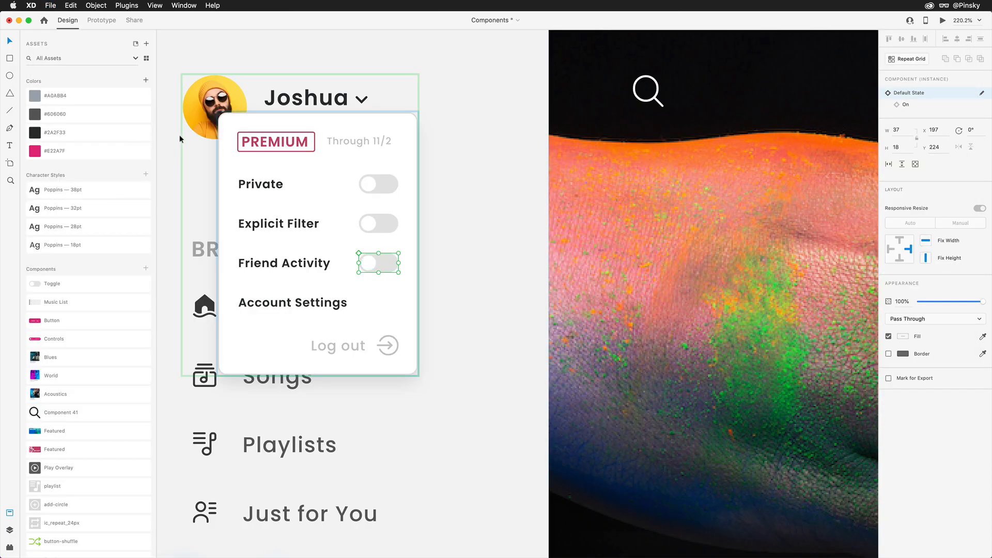
# Turn the heart badge on the Recommended For You album card into a component named Fav.
pyautogui.scroll(-5, 179, 138)
pyautogui.scroll(-8, 180, 138)
pyautogui.scroll(-6, 179, 134)
pyautogui.hscroll(5, 225, 142)
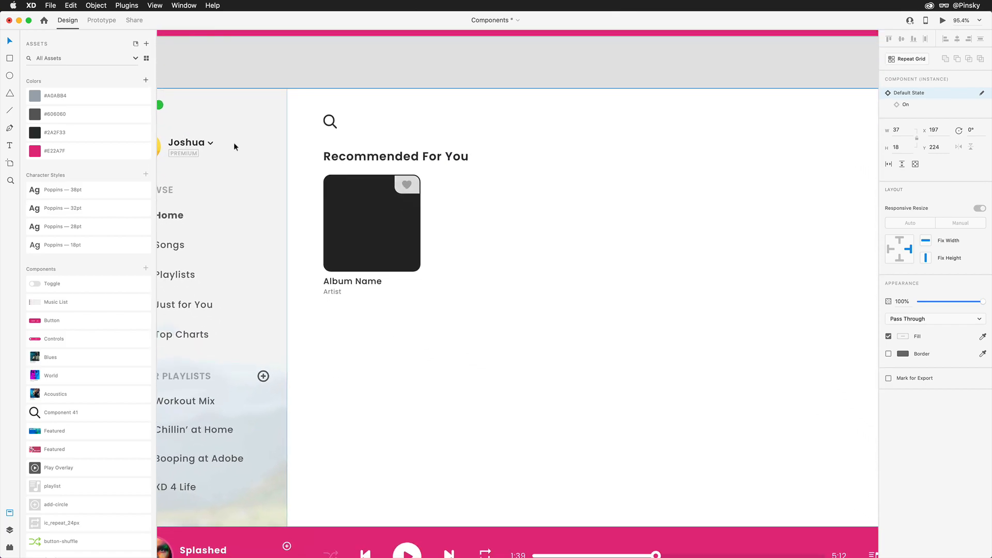
pyautogui.hscroll(3, 241, 146)
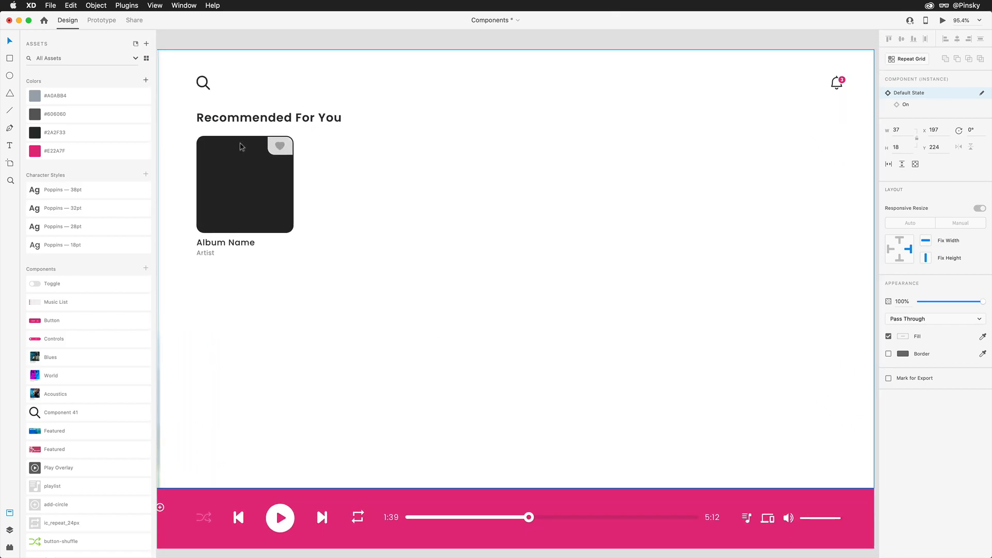
pyautogui.click(254, 174)
pyautogui.doubleClick(254, 174)
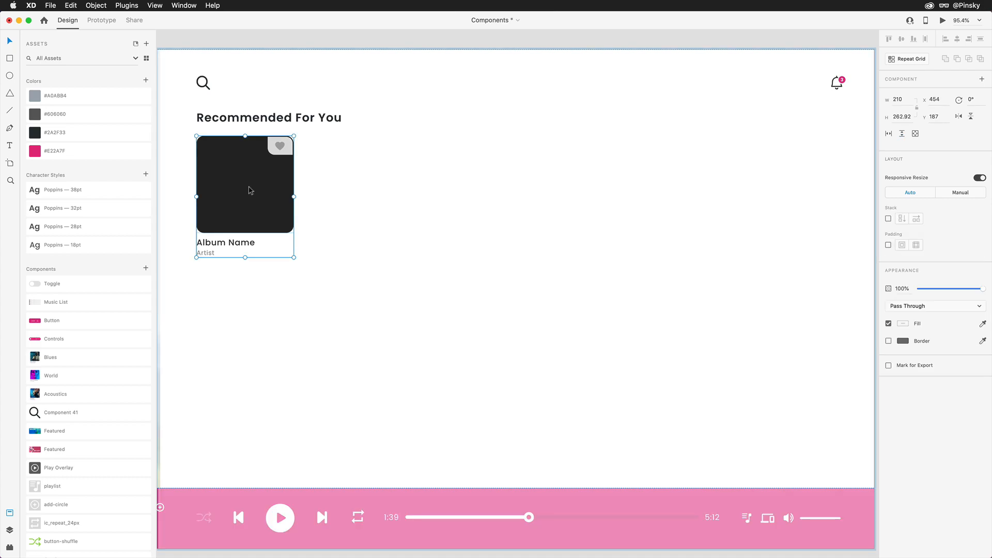
pyautogui.doubleClick(288, 153)
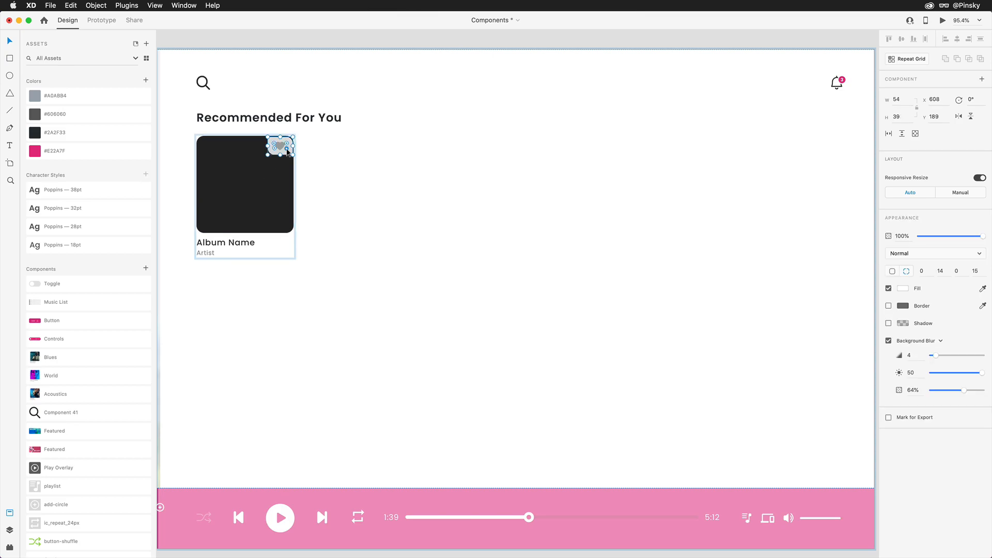
pyautogui.keyDown('shift'); pyautogui.click(280, 146); pyautogui.keyUp('shift')
pyautogui.click(146, 268)
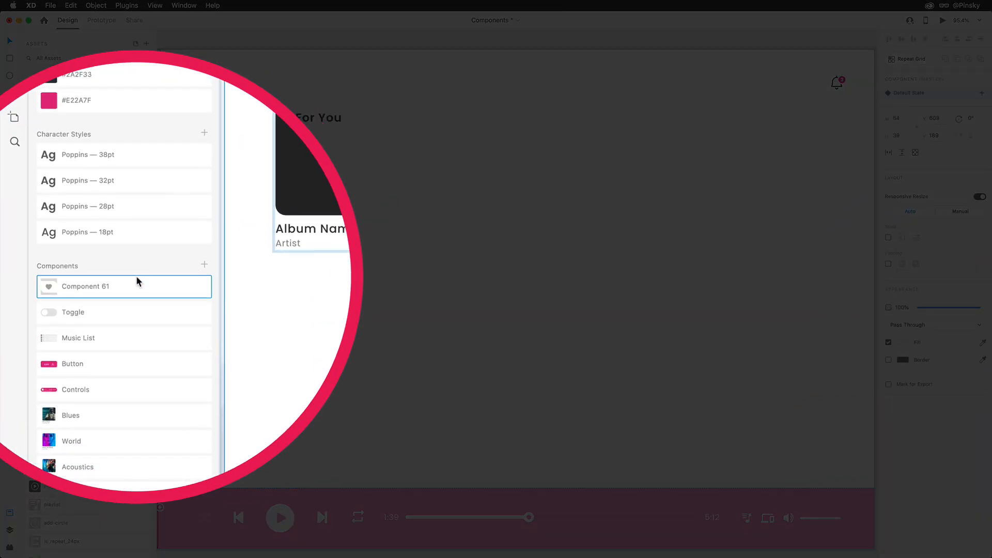
pyautogui.doubleClick(62, 284)
pyautogui.write('Fav')
pyautogui.press('Return')
# Make the album card a repeat grid of five columns and three rows, with wide gaps between the cards.
pyautogui.press('super+r')
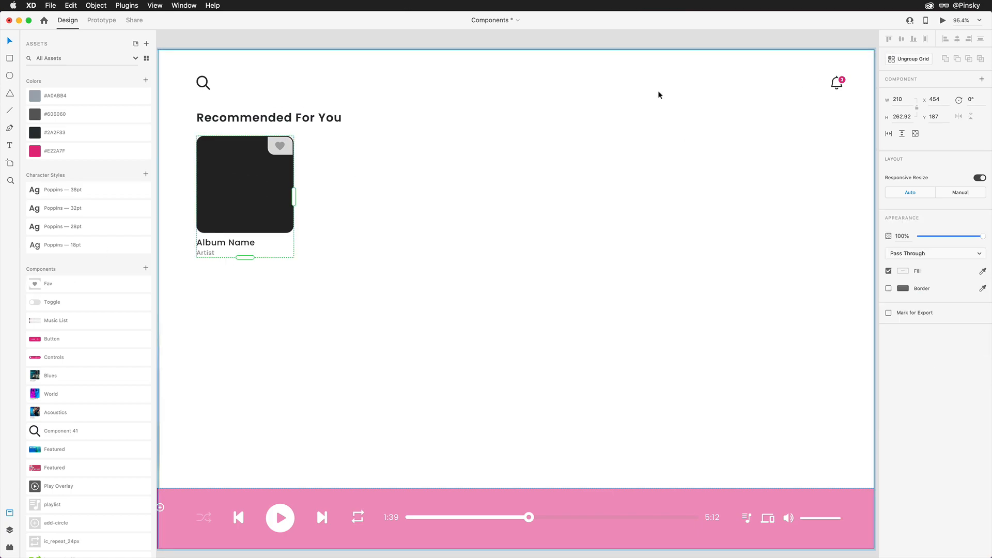
pyautogui.moveTo(294, 194); pyautogui.dragTo(722, 185)
pyautogui.moveTo(618, 185); pyautogui.dragTo(753, 187)
pyautogui.moveTo(526, 258); pyautogui.dragTo(524, 518)
pyautogui.moveTo(509, 395); pyautogui.dragTo(509, 419)
# Switch to Finder and fill the grid's album covers with all 15 images from the Tunes folder.
pyautogui.press('super+Tab')
pyautogui.moveTo(544, 362); pyautogui.dragTo(203, 326)
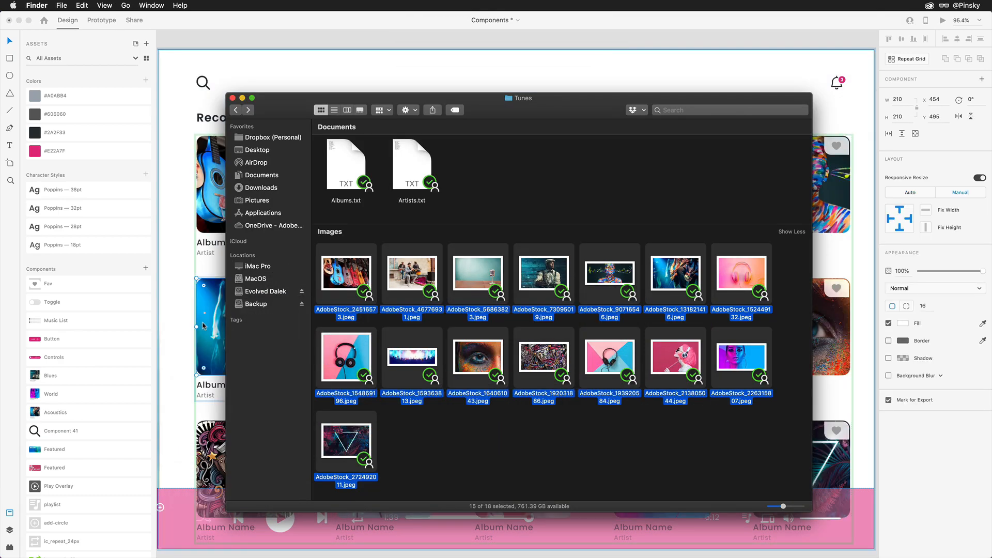
# Populate the grid's album names from Albums.txt and its artist names from Artists.txt.
pyautogui.moveTo(345, 155); pyautogui.dragTo(220, 242)
pyautogui.press('super+Tab')
pyautogui.moveTo(411, 165); pyautogui.dragTo(214, 253)
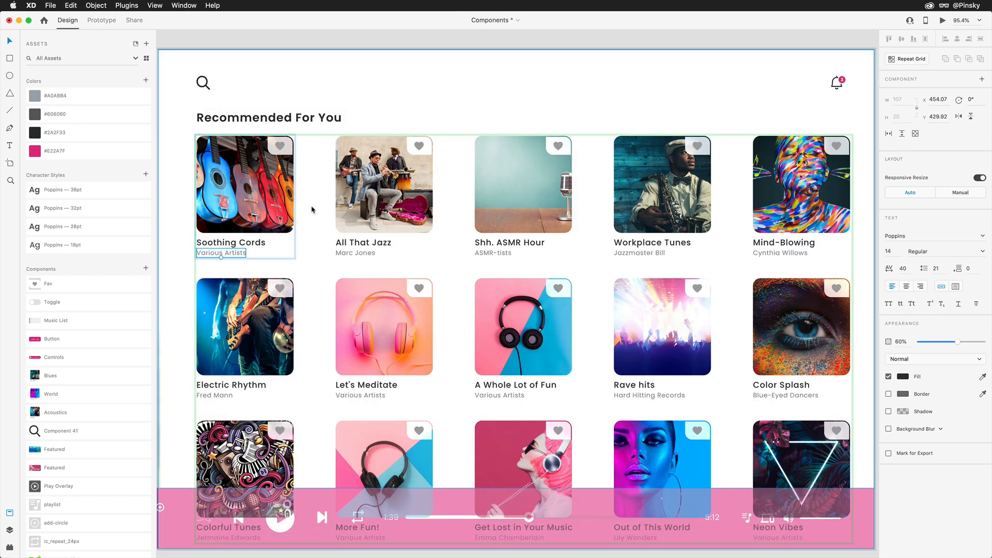
# Fill the hearts on the All That Jazz and A Whole Lot of Fun cards with #E22A7F.
pyautogui.click(419, 146)
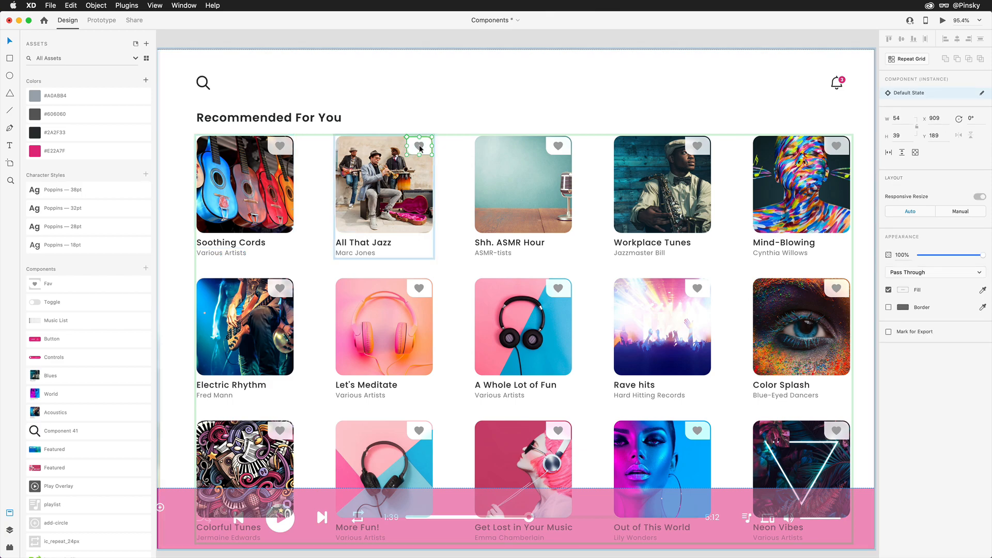
pyautogui.click(151, 157)
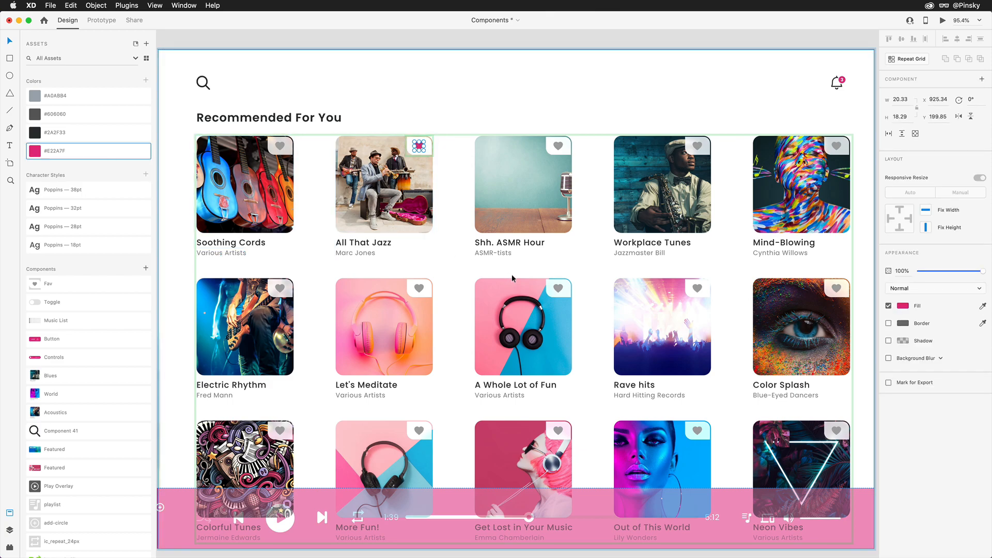
pyautogui.click(559, 291)
pyautogui.click(110, 153)
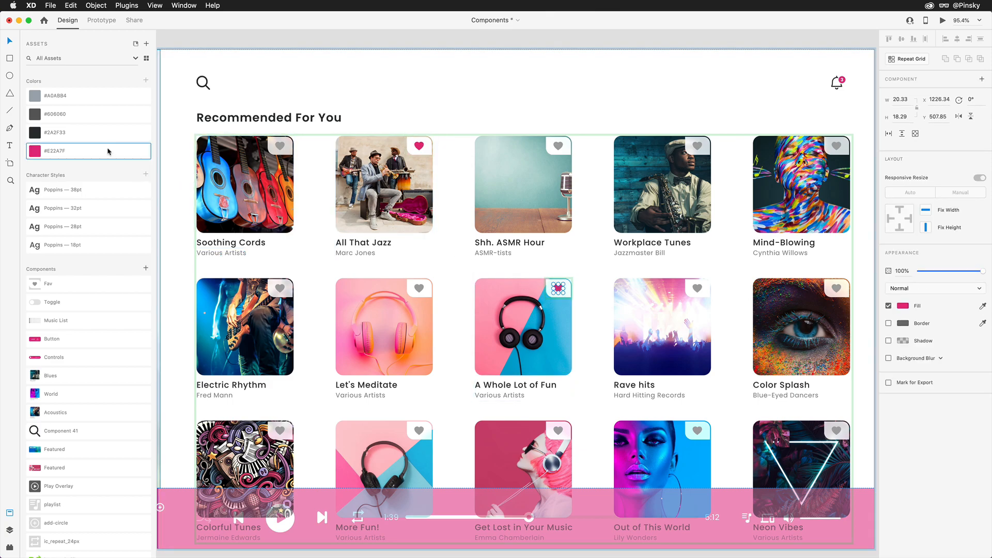